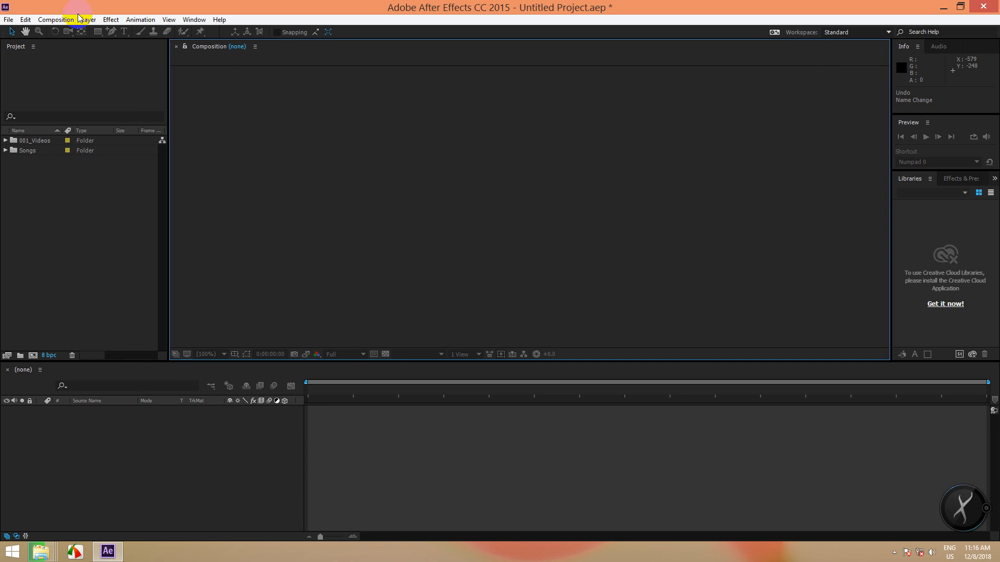
# - Open the Composition menu from the menu bar
pyautogui.click(507, 197)
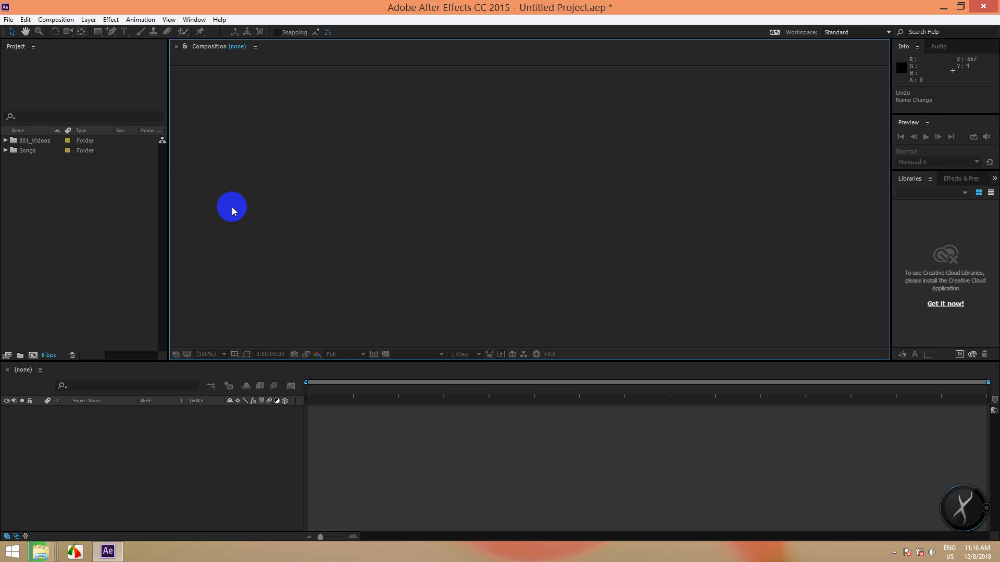
pyautogui.click(66, 21)
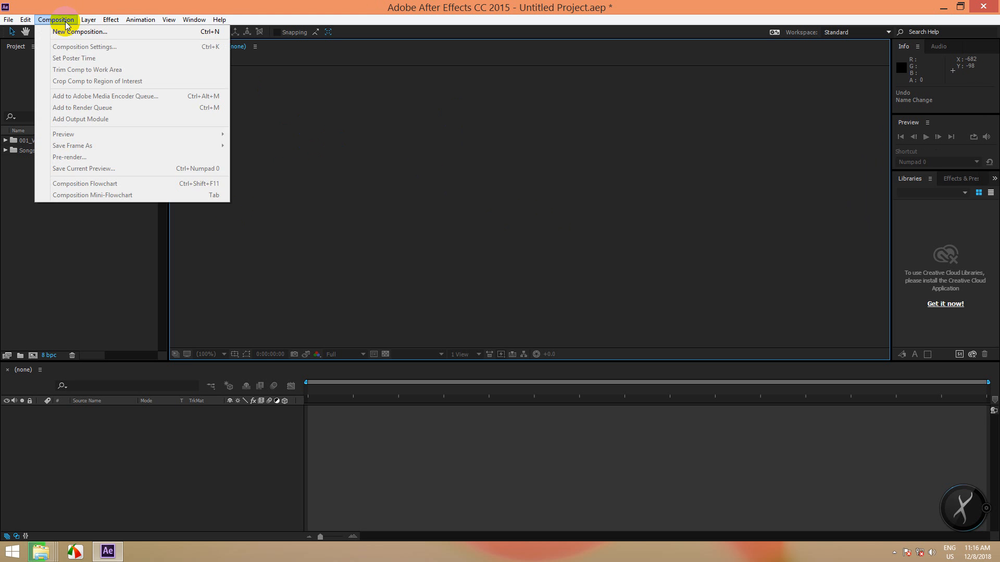
# - Start a new HDTV 1080 29.97 composition and enter a person's name as its Composition Name
pyautogui.click(191, 31)
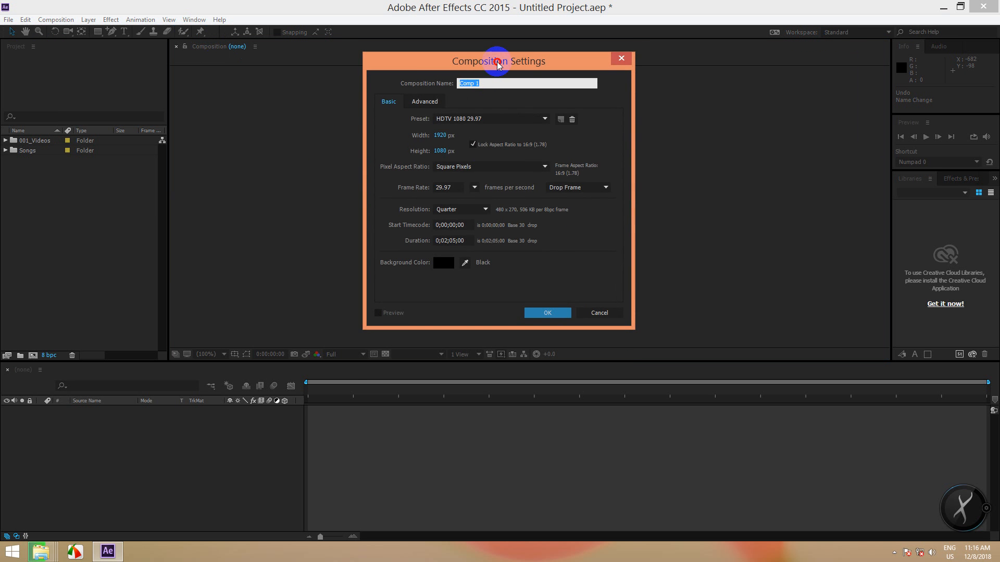
pyautogui.moveTo(499, 62); pyautogui.dragTo(406, 24)
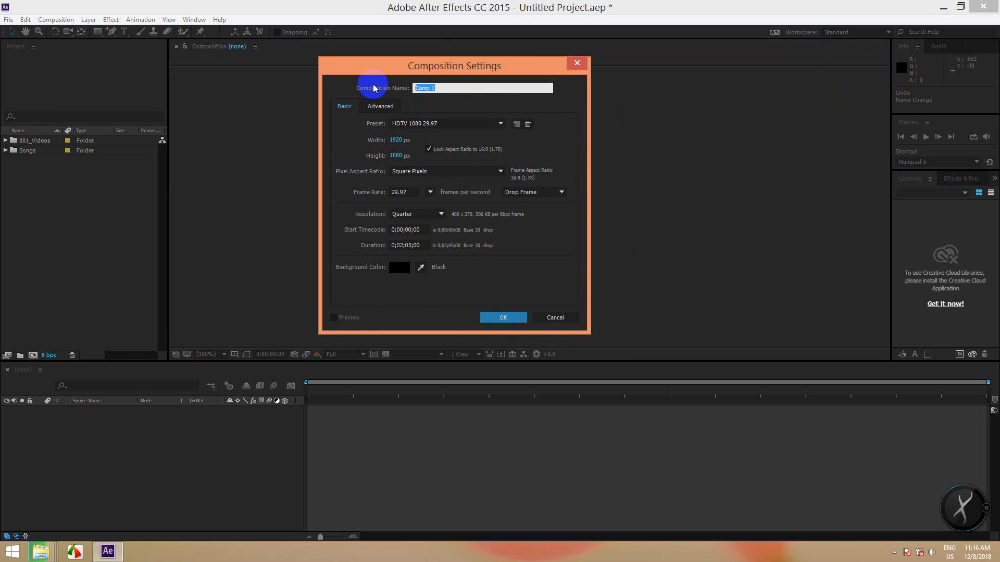
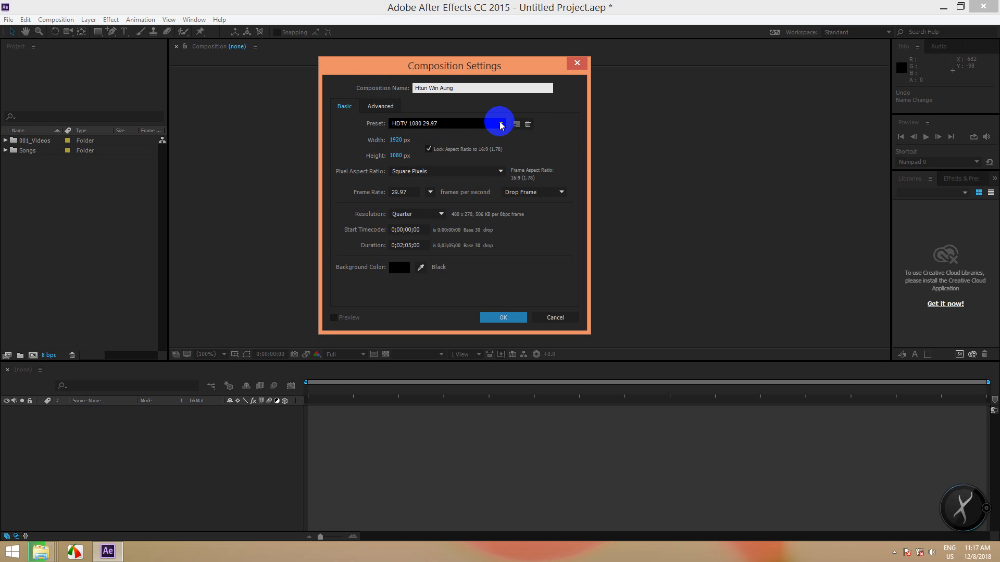
pyautogui.click(445, 89)
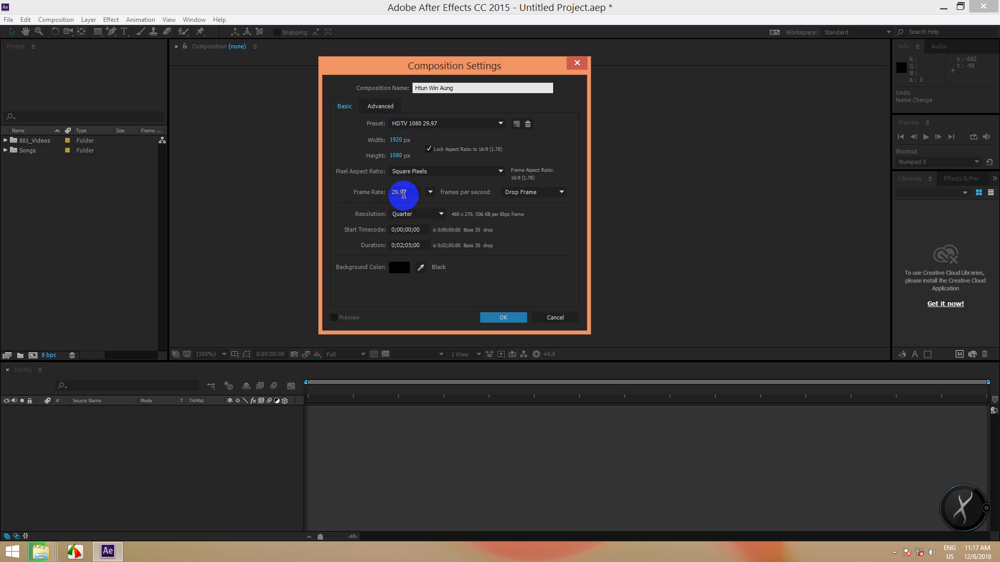
# - Set the composition's resolution to Quarter
pyautogui.click(441, 214)
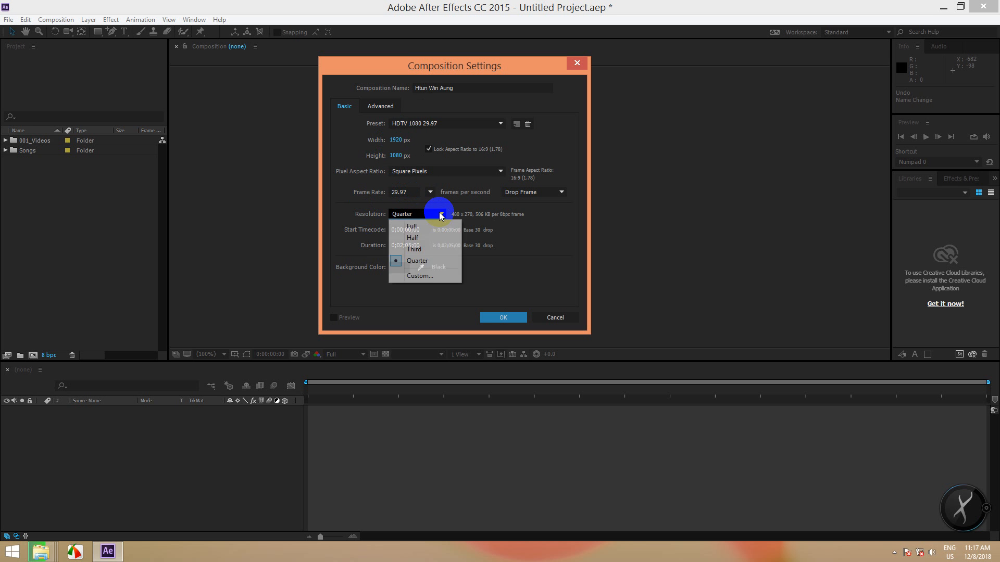
pyautogui.click(426, 226)
pyautogui.click(431, 214)
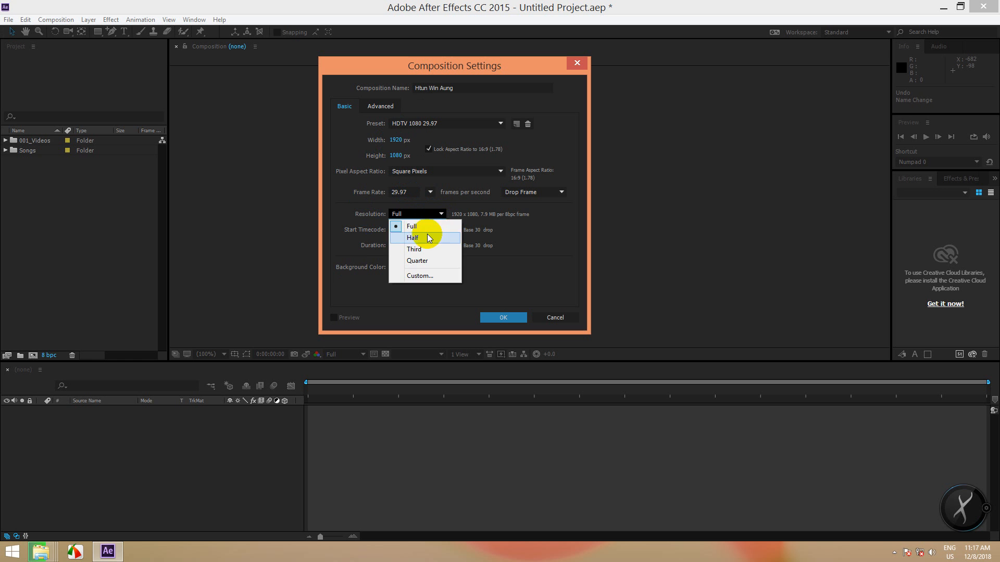
pyautogui.click(429, 238)
pyautogui.click(436, 214)
pyautogui.click(423, 250)
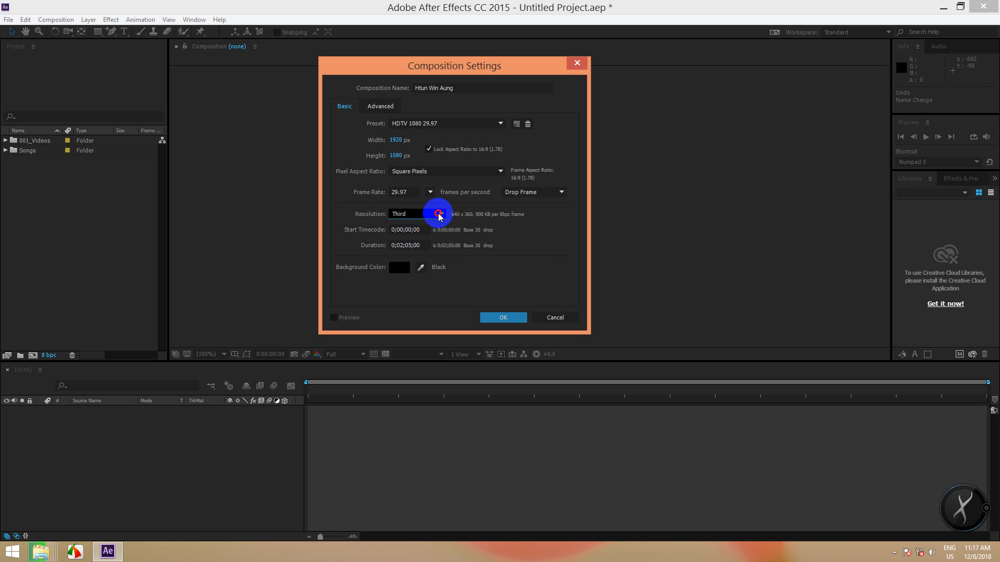
pyautogui.click(439, 214)
pyautogui.click(425, 261)
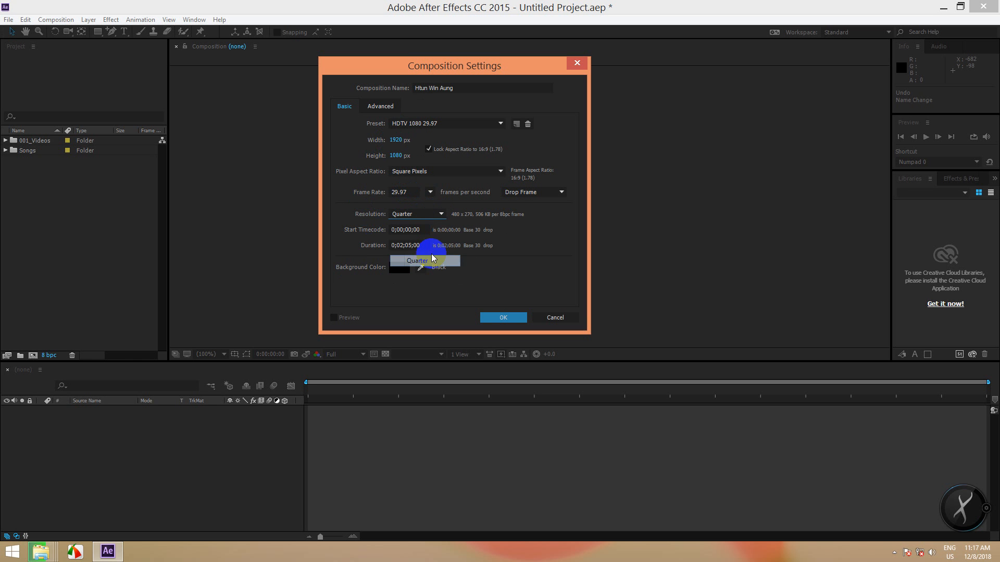
# - Set duration to 0;05;05;00 and background colour to red FF0000, then create the composition
pyautogui.click(403, 245)
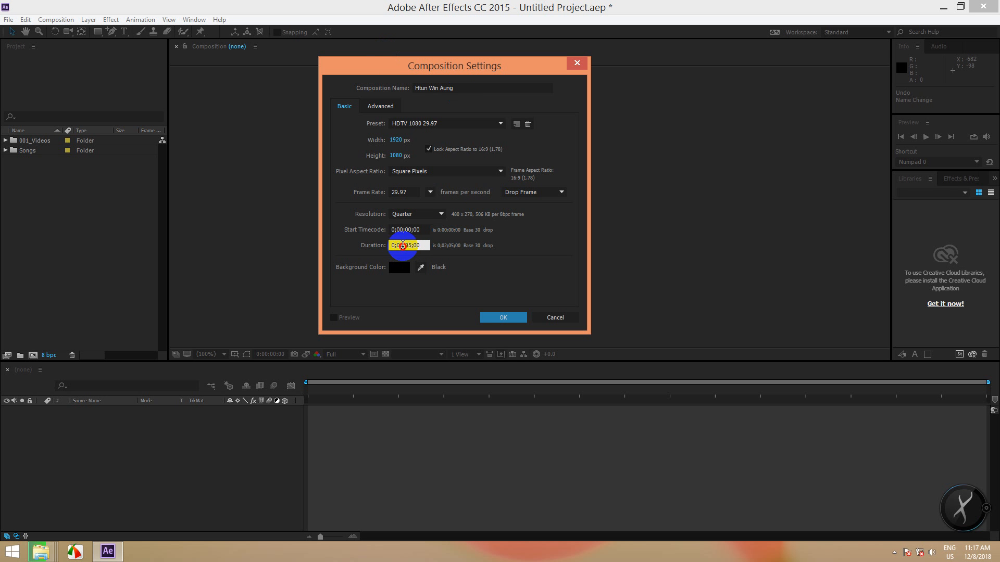
pyautogui.moveTo(412, 246); pyautogui.dragTo(408, 252)
pyautogui.click(403, 245)
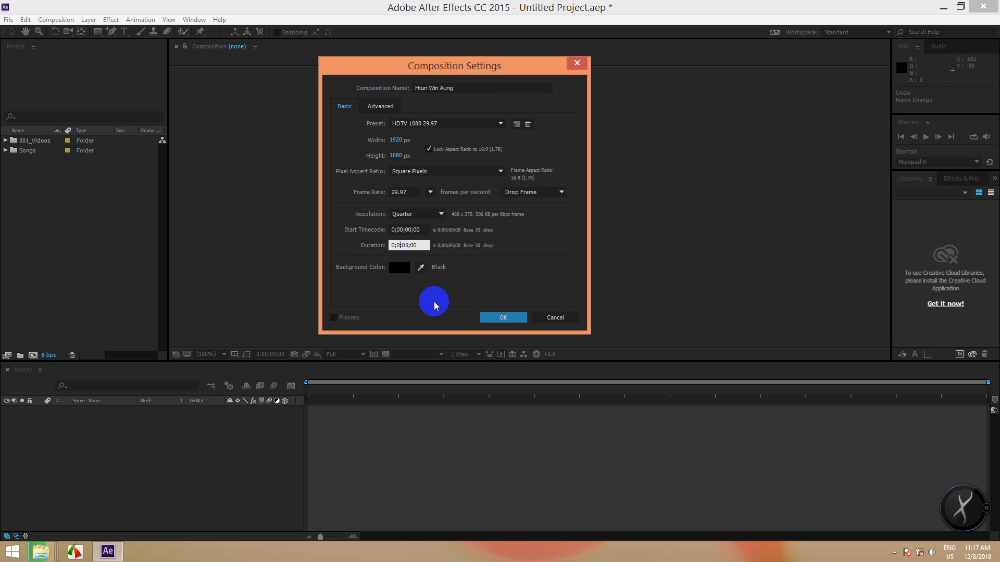
pyautogui.write('5;00')
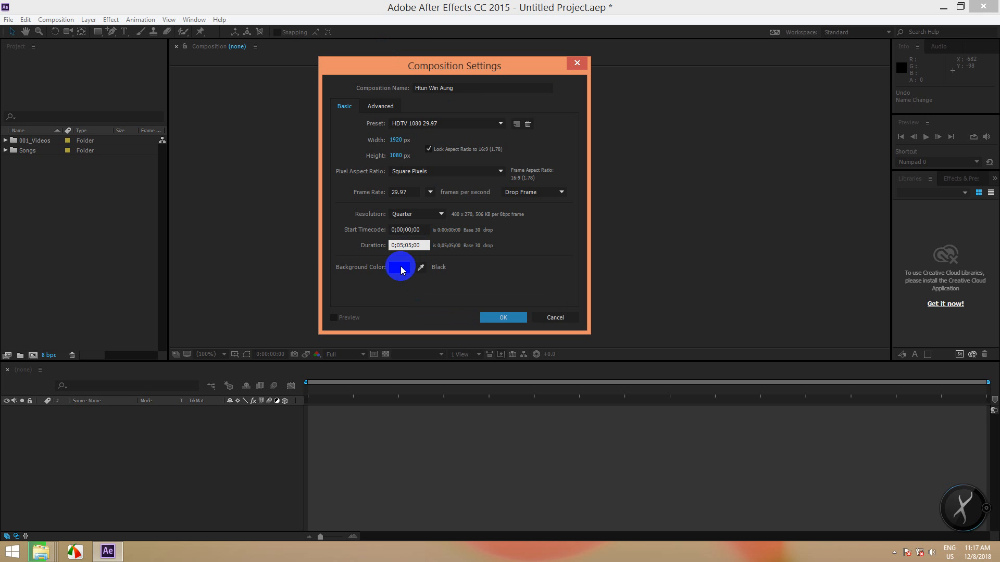
pyautogui.click(400, 267)
pyautogui.click(323, 148)
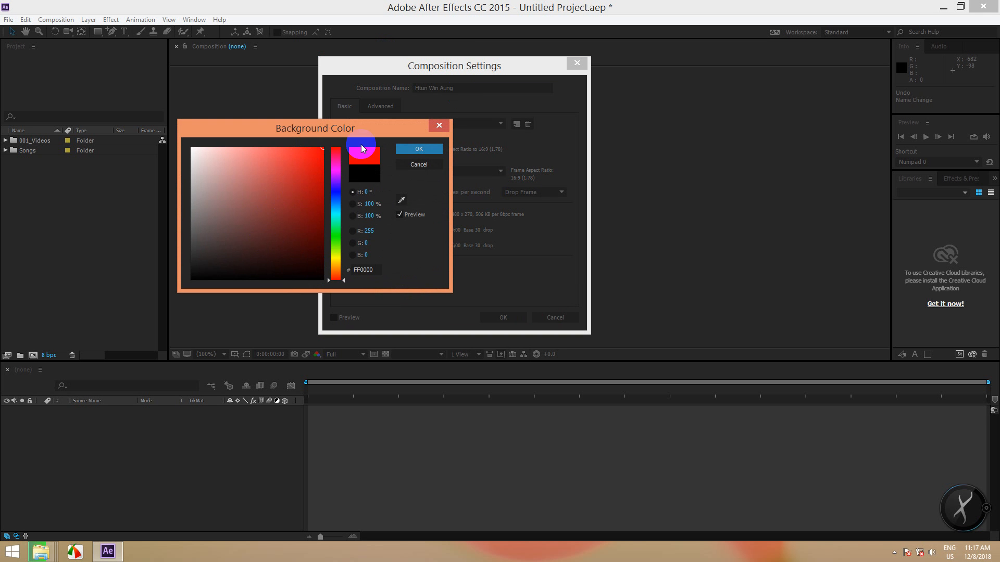
pyautogui.click(404, 148)
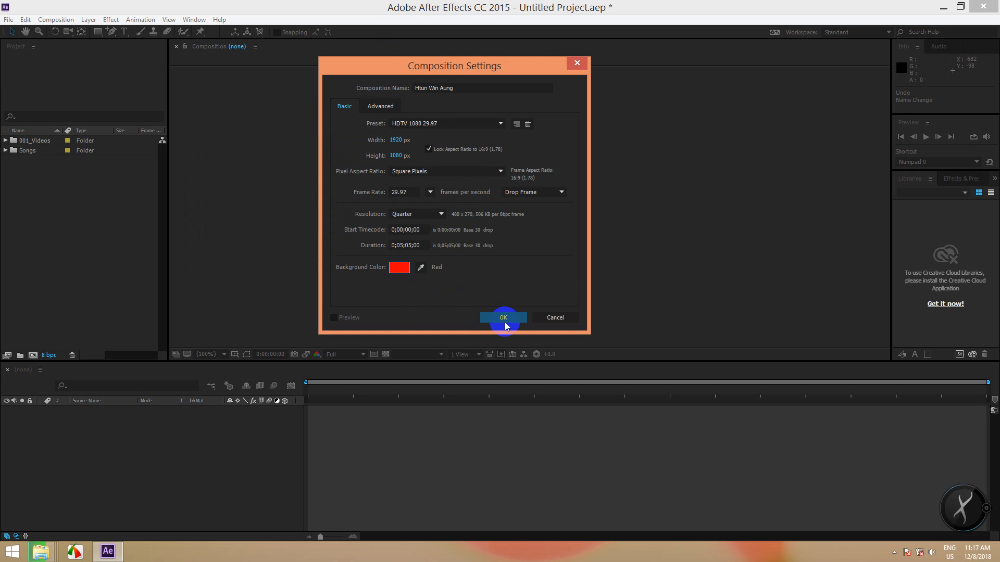
pyautogui.click(503, 317)
# - Turn off the transparency grid so the viewer shows the red 1920×1080 background
pyautogui.scroll(1, 494, 201)
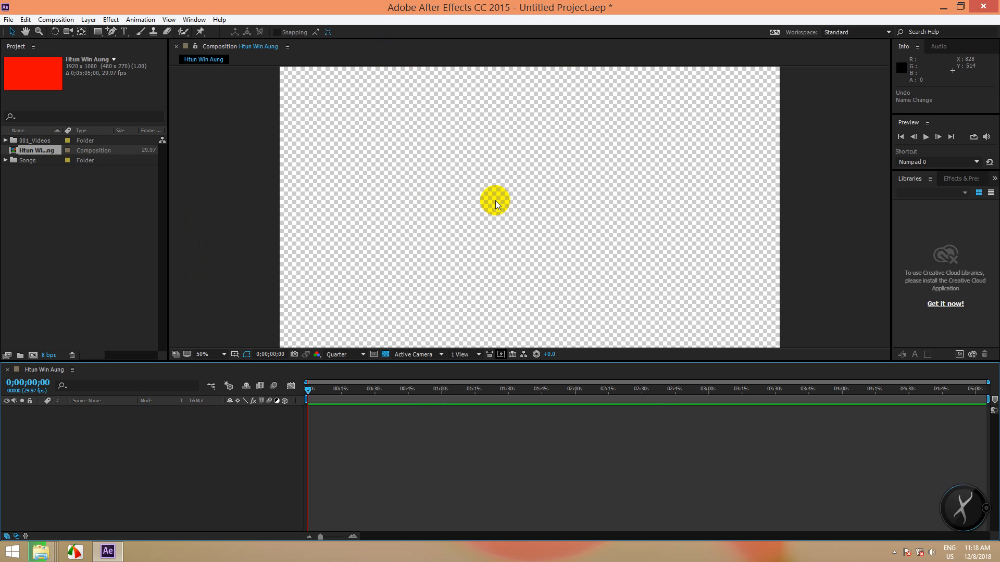
pyautogui.scroll(-1, 495, 201)
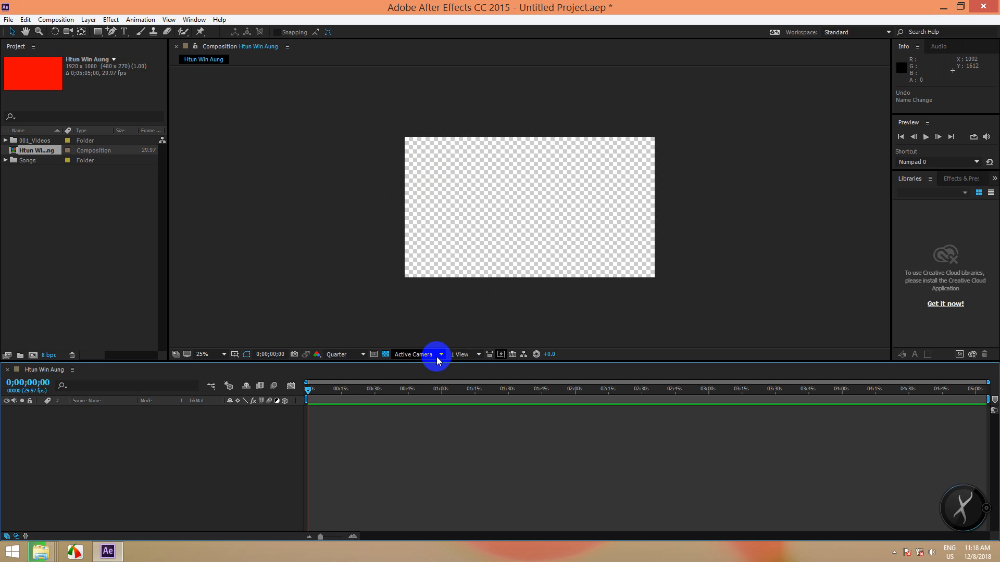
pyautogui.click(386, 355)
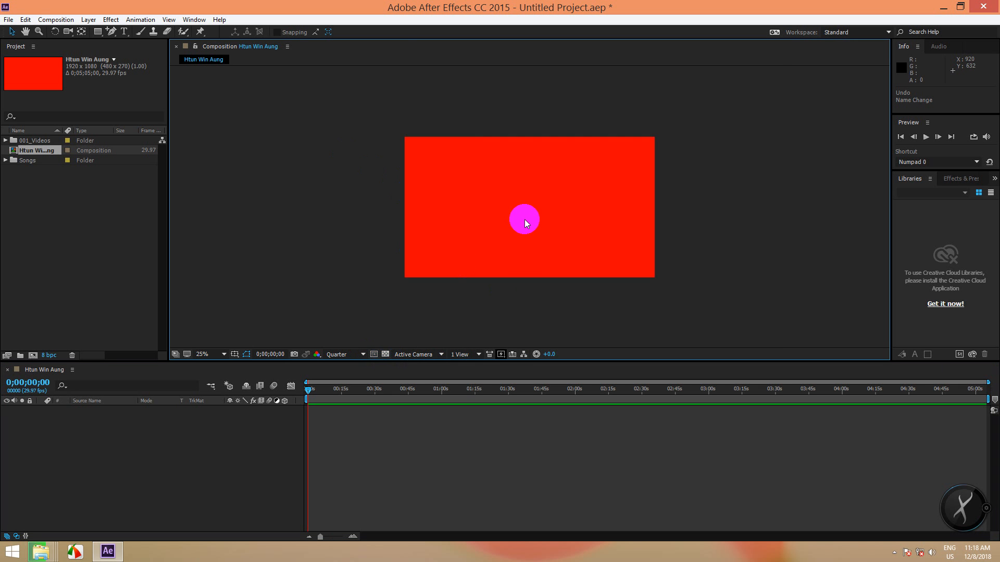
pyautogui.scroll(2, 524, 219)
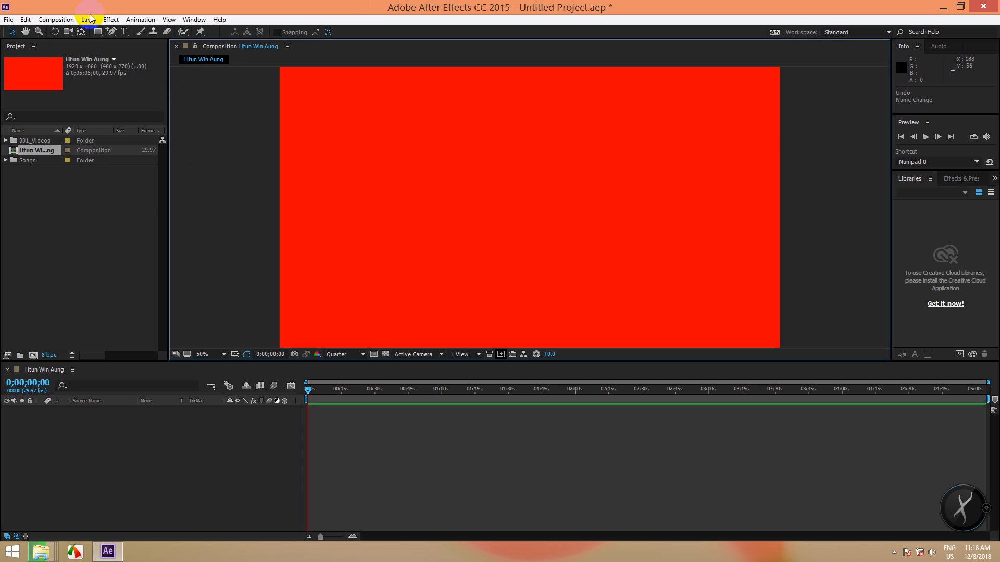
pyautogui.click(56, 19)
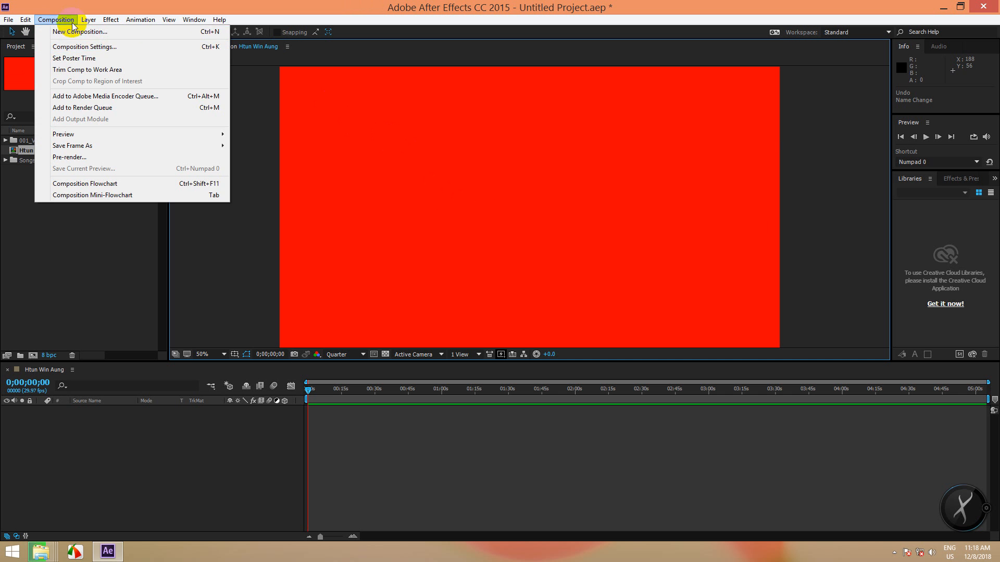
# - Change the composition background colour to black (000000) in Composition Settings (Ctrl+K)
pyautogui.click(240, 117)
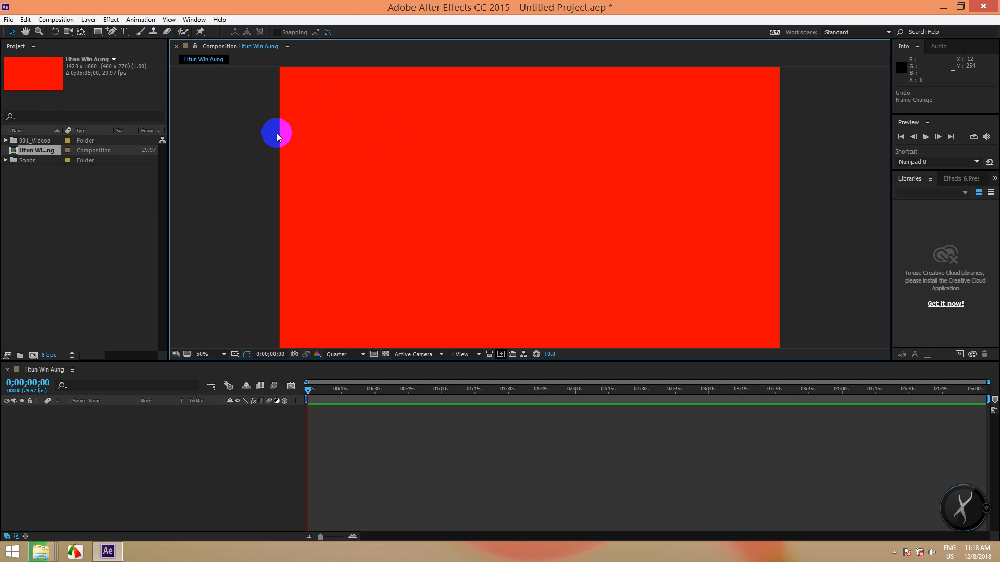
pyautogui.hotkey('ctrl', 'k')
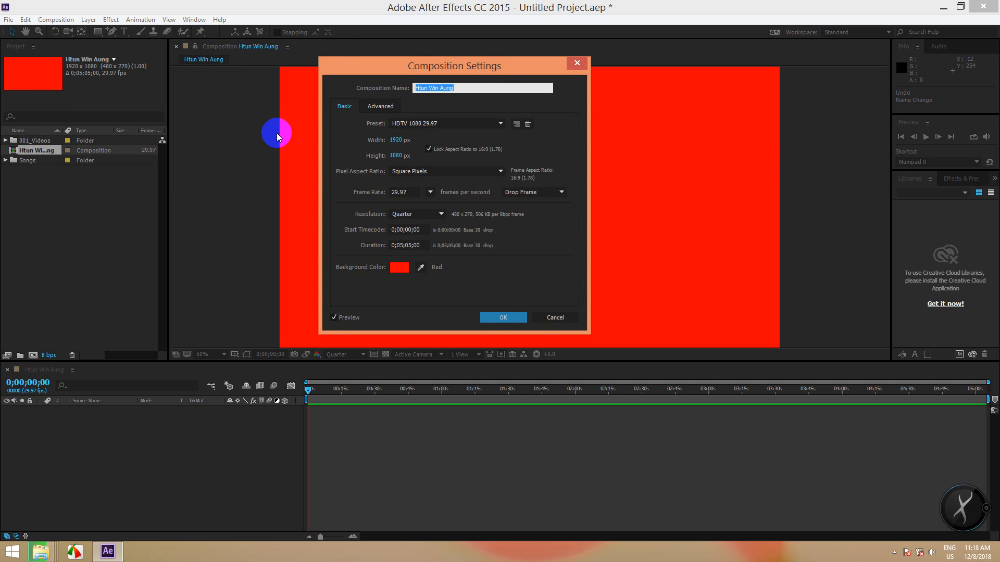
pyautogui.click(399, 267)
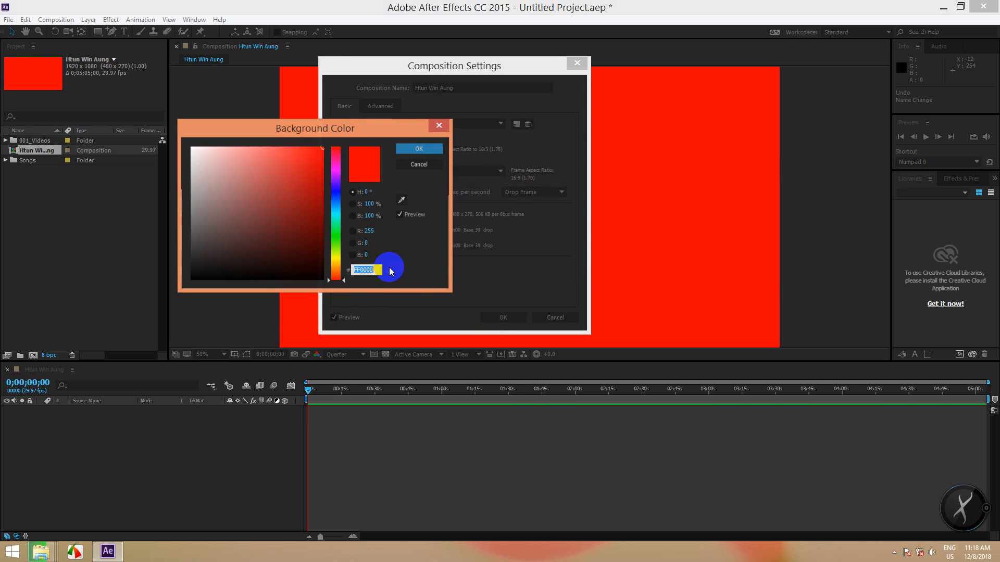
pyautogui.click(191, 279)
pyautogui.click(427, 149)
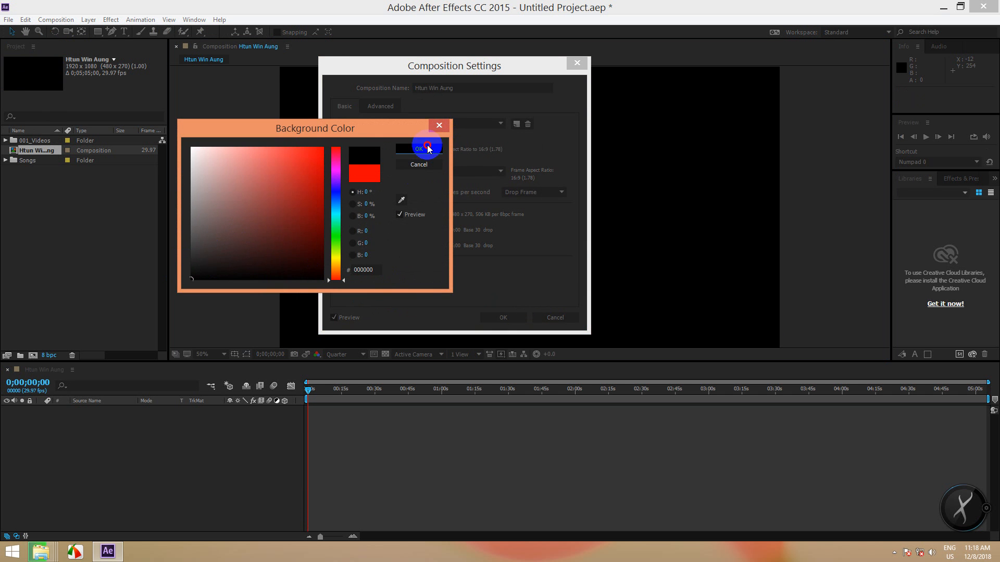
pyautogui.click(487, 318)
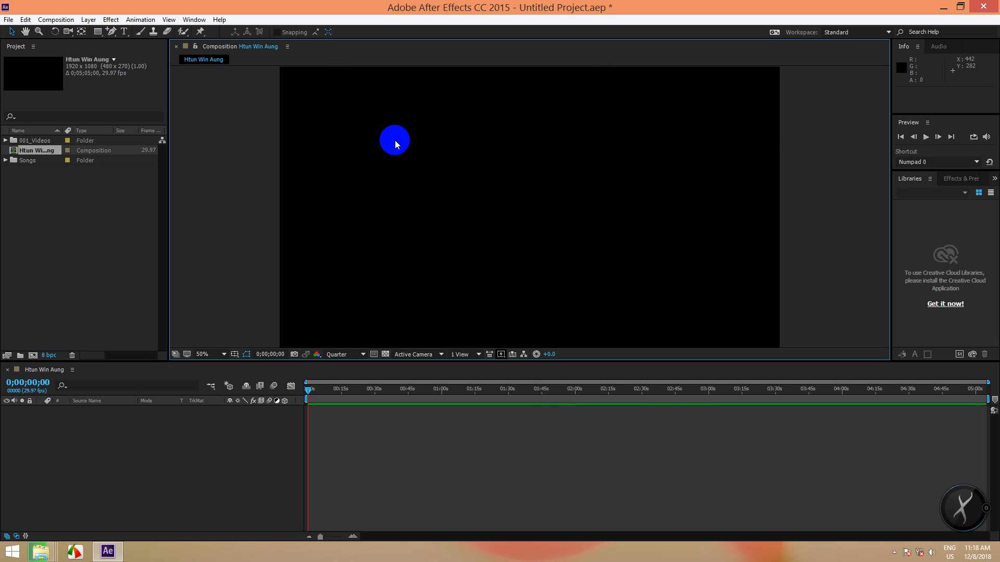
pyautogui.scroll(-1, 395, 140)
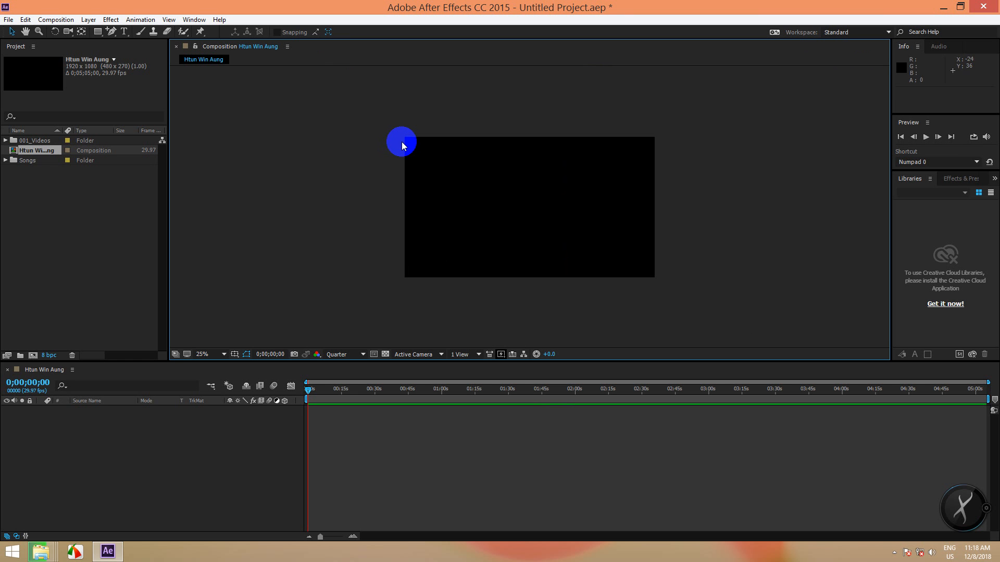
pyautogui.scroll(1, 459, 162)
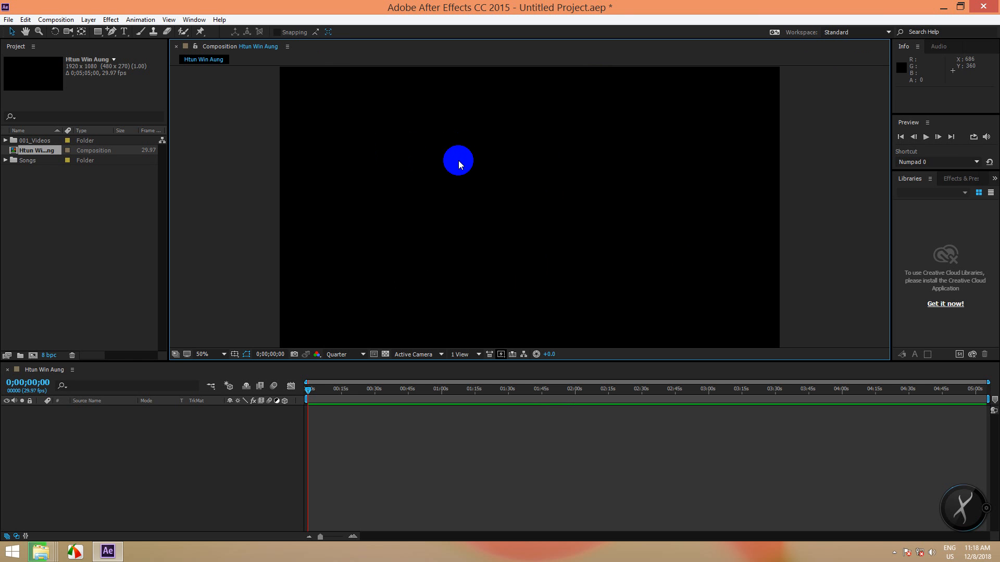
pyautogui.scroll(-1, 459, 163)
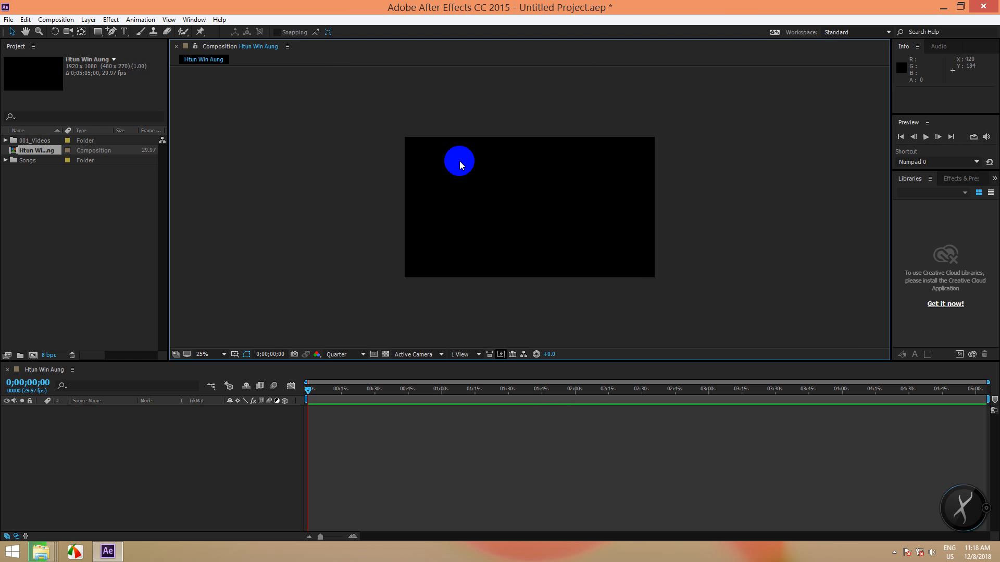
pyautogui.scroll(1, 459, 162)
pyautogui.scroll(-1, 459, 163)
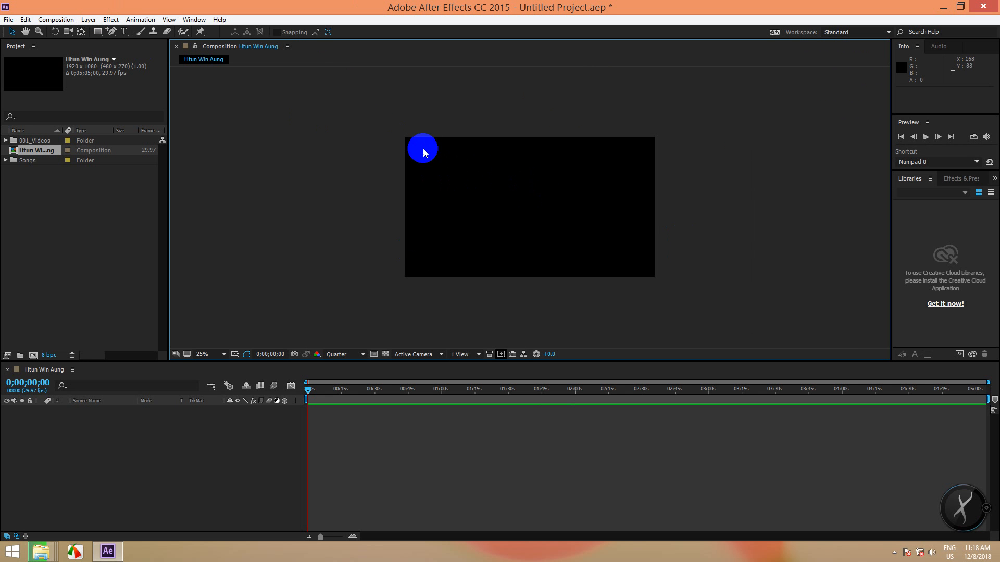
# - Create a black comp-size 1920×1080 solid layer named 'BG BK'
pyautogui.click(90, 20)
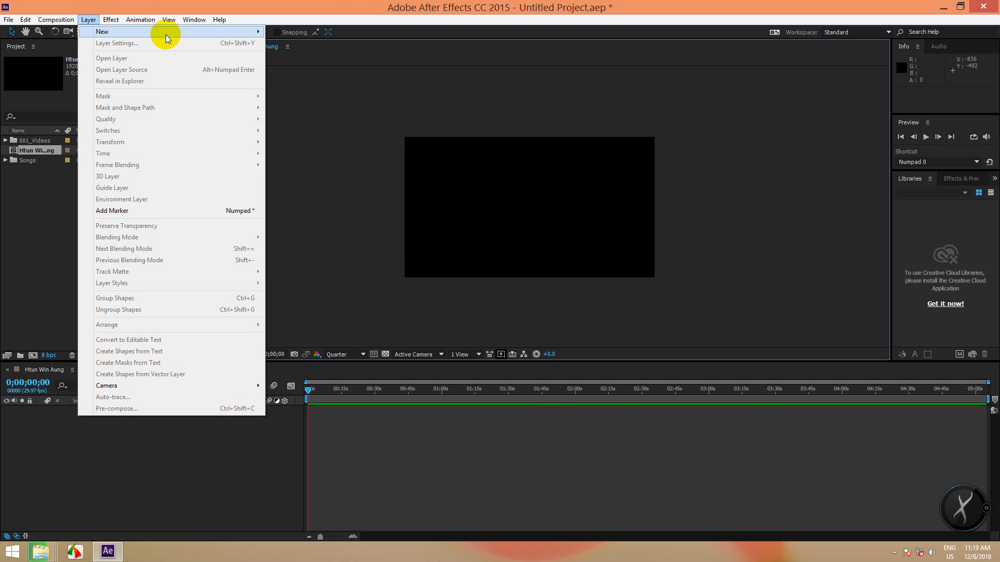
pyautogui.moveTo(246, 31)
pyautogui.click(290, 43)
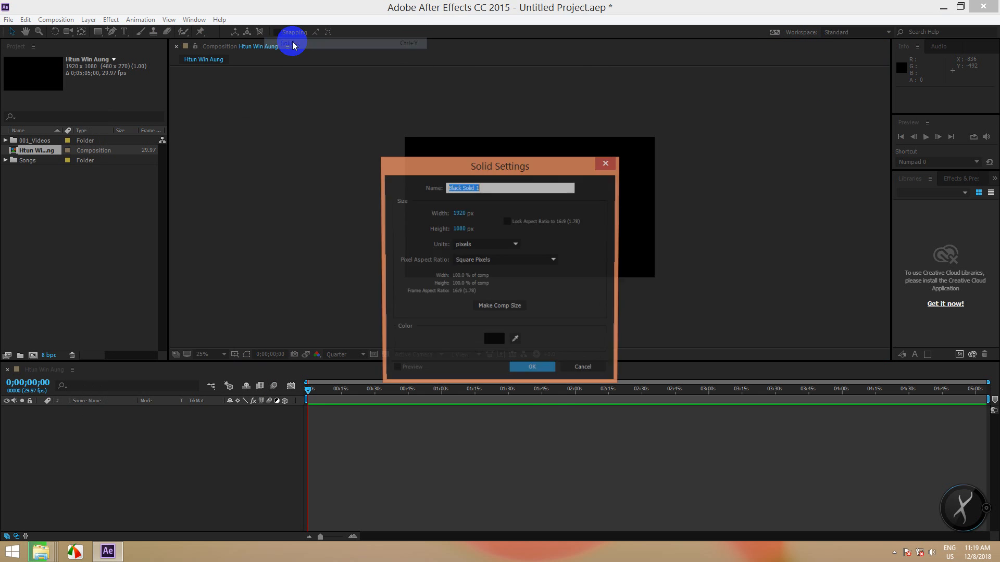
pyautogui.moveTo(522, 166); pyautogui.dragTo(583, 102)
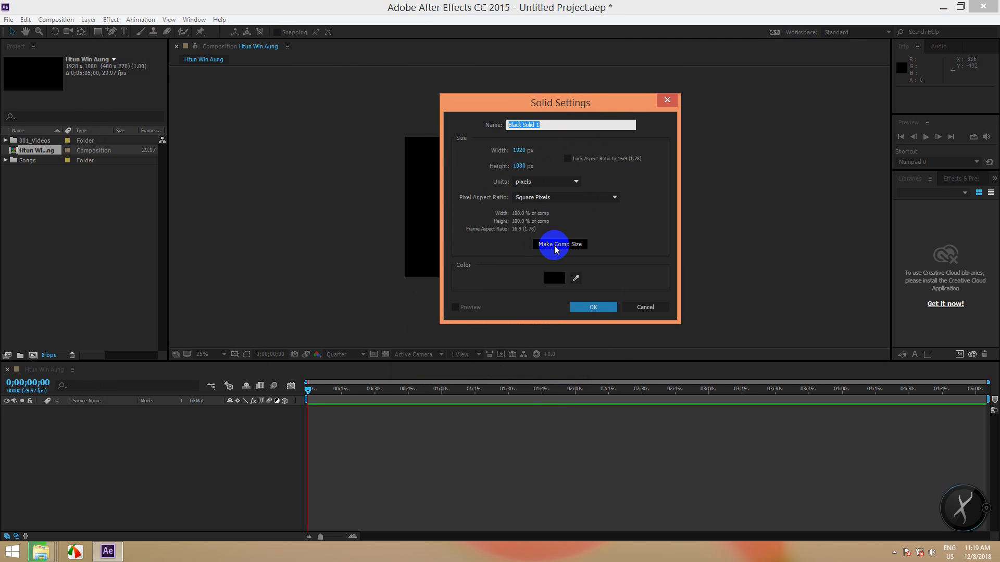
pyautogui.moveTo(555, 101); pyautogui.dragTo(848, 94)
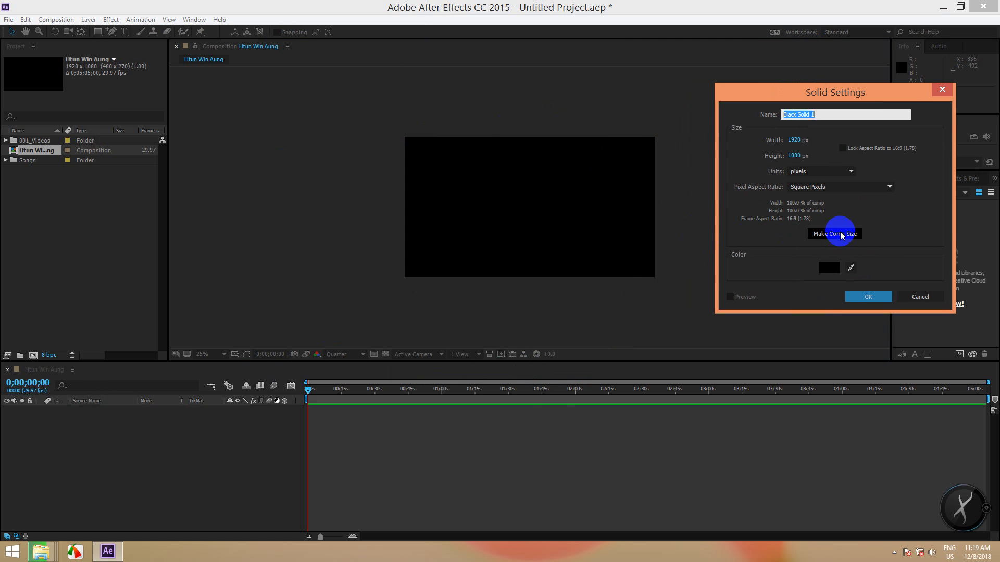
pyautogui.click(836, 233)
pyautogui.click(820, 111)
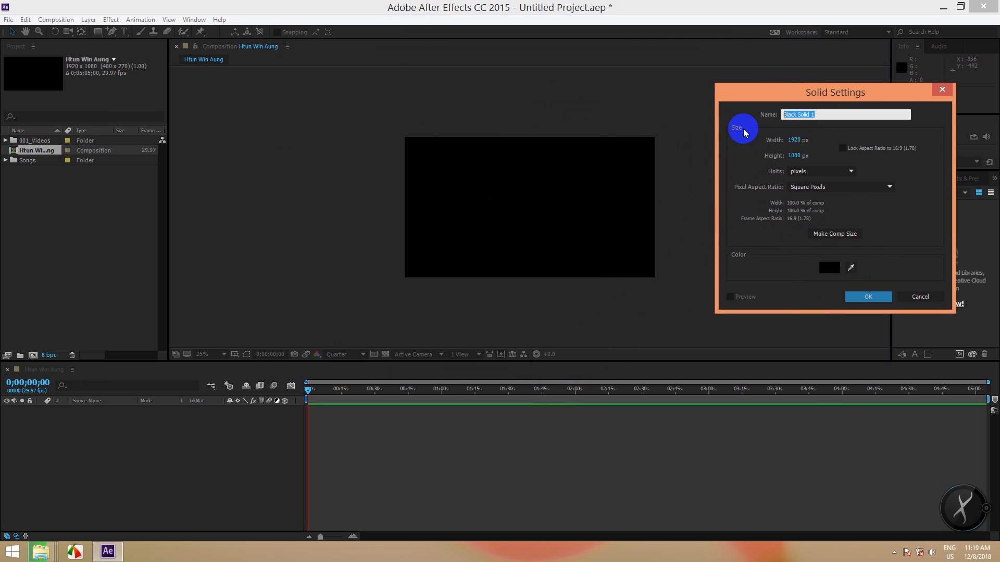
pyautogui.write('BG ')
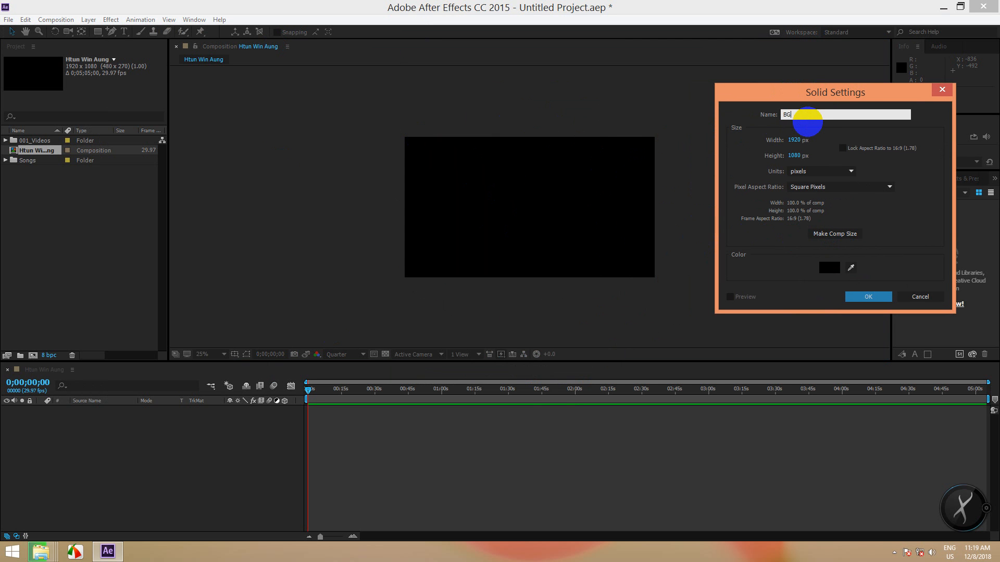
pyautogui.write('BG')
pyautogui.press('BackSpace')
pyautogui.write('K')
pyautogui.click(868, 297)
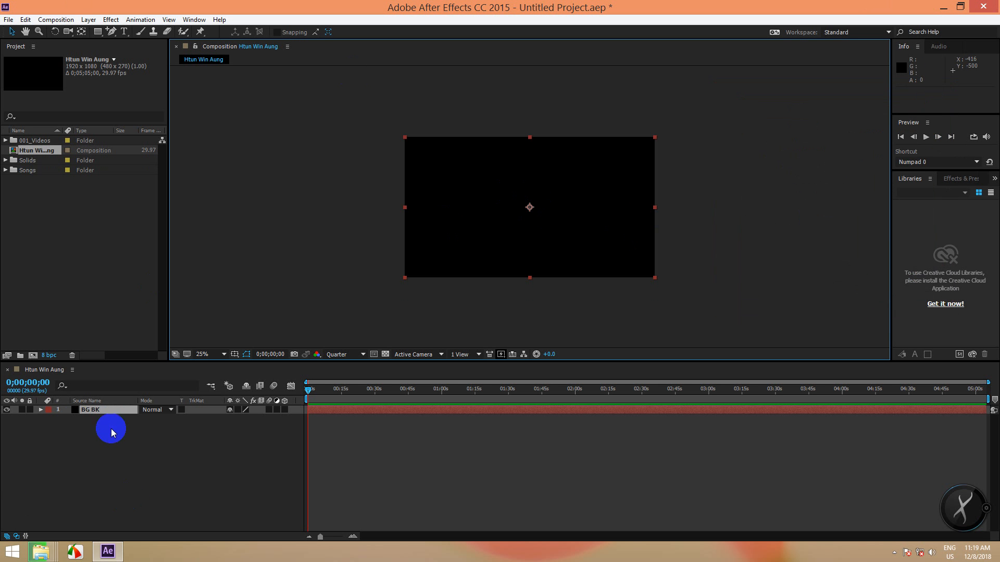
pyautogui.click(88, 20)
# - Add a pure red comp-size solid named 'BG Red' above BG BK
pyautogui.moveTo(207, 31)
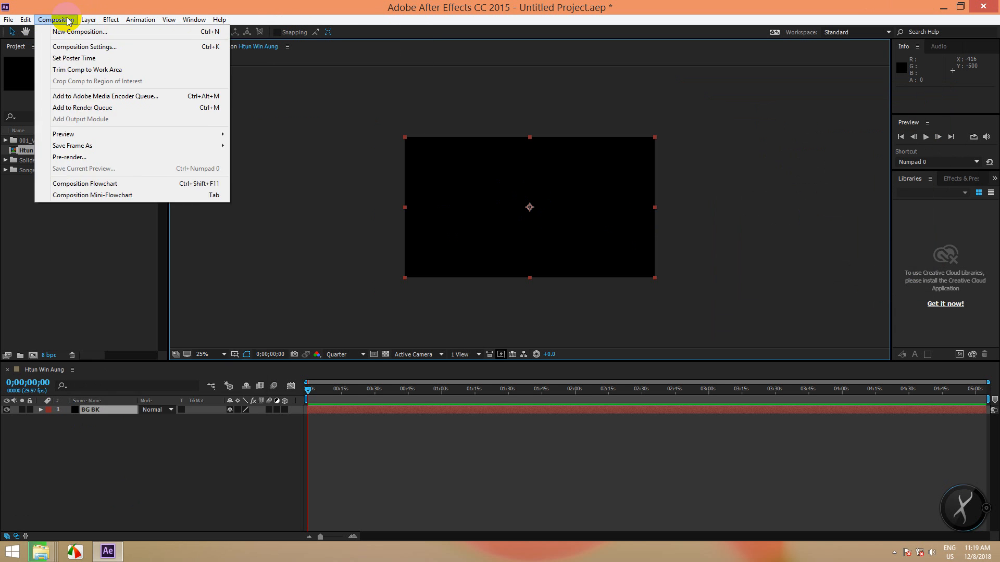
pyautogui.click(333, 315)
pyautogui.hotkey('ctrl', 'y')
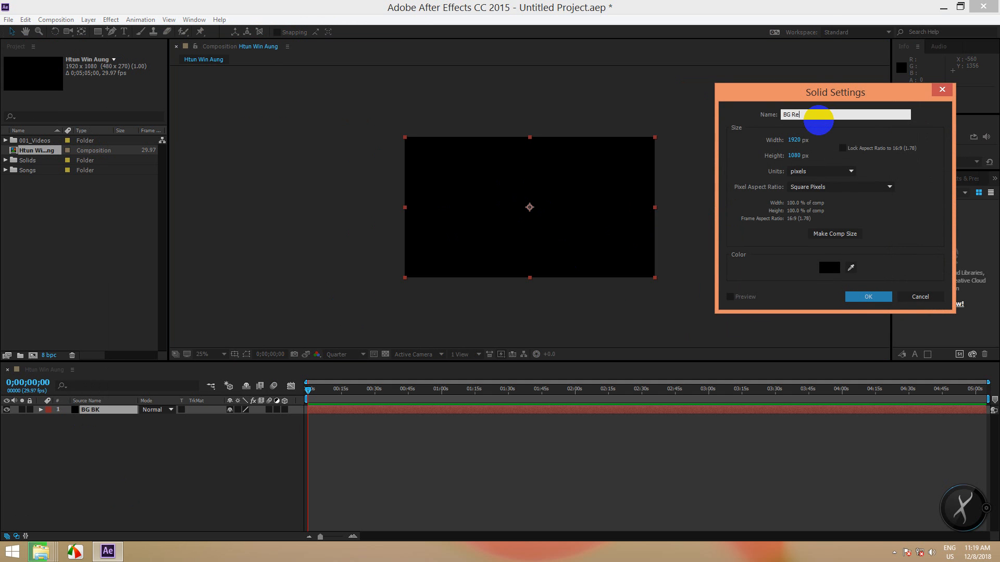
pyautogui.write('BG Red')
pyautogui.click(829, 267)
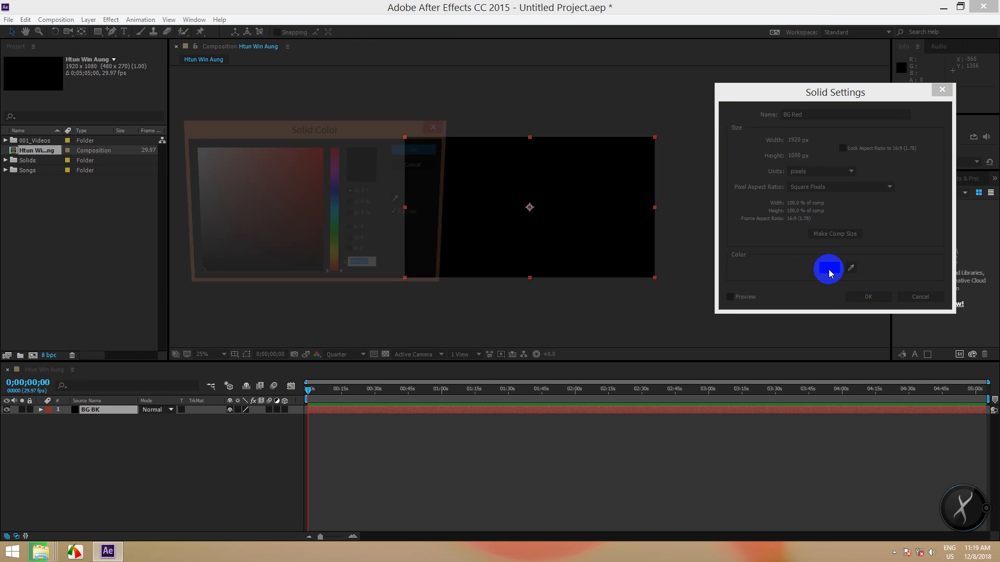
pyautogui.moveTo(294, 179); pyautogui.dragTo(373, 138)
pyautogui.click(417, 149)
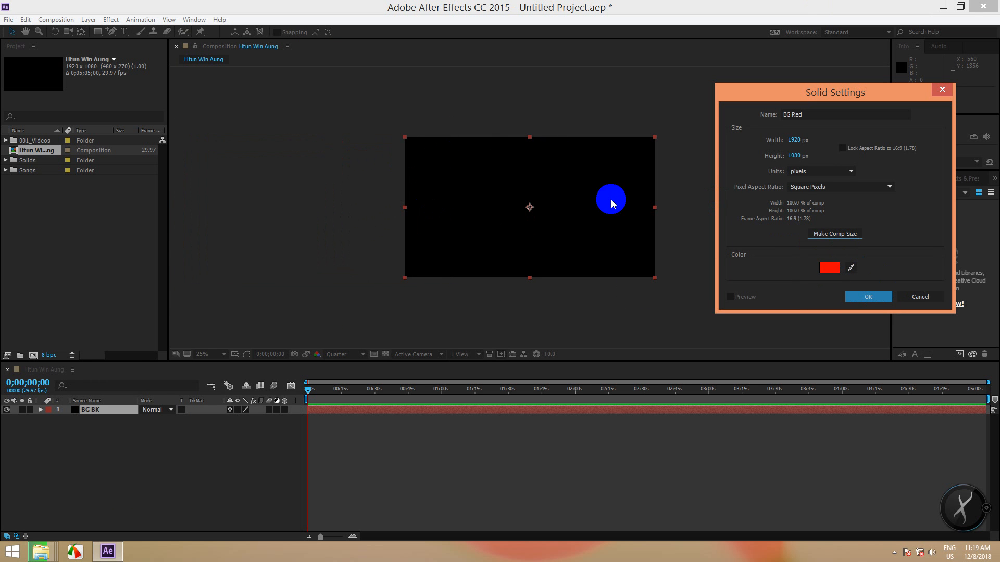
pyautogui.click(870, 298)
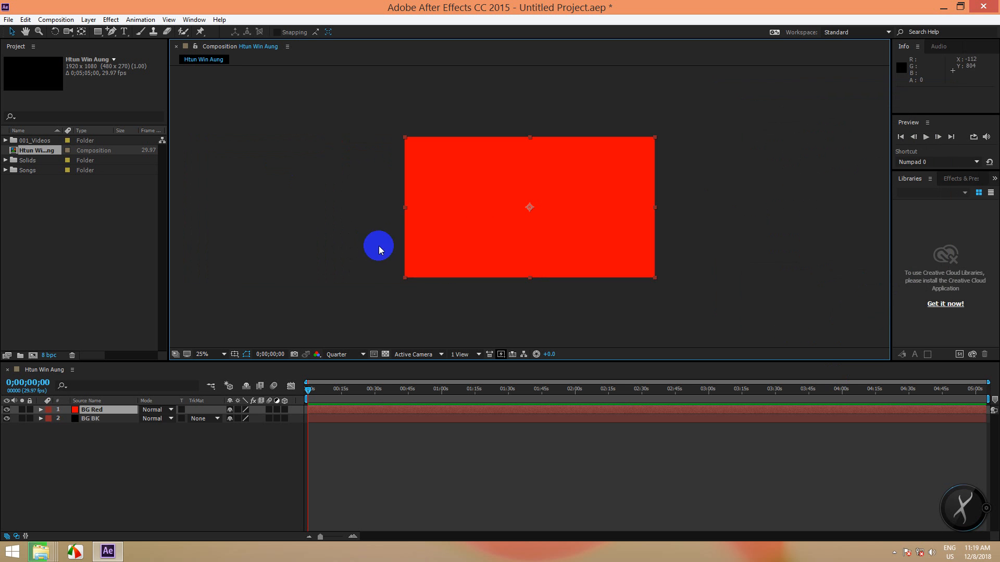
# - Toggle BG Red's visibility to check the black BG BK layer underneath
pyautogui.scroll(1, 480, 209)
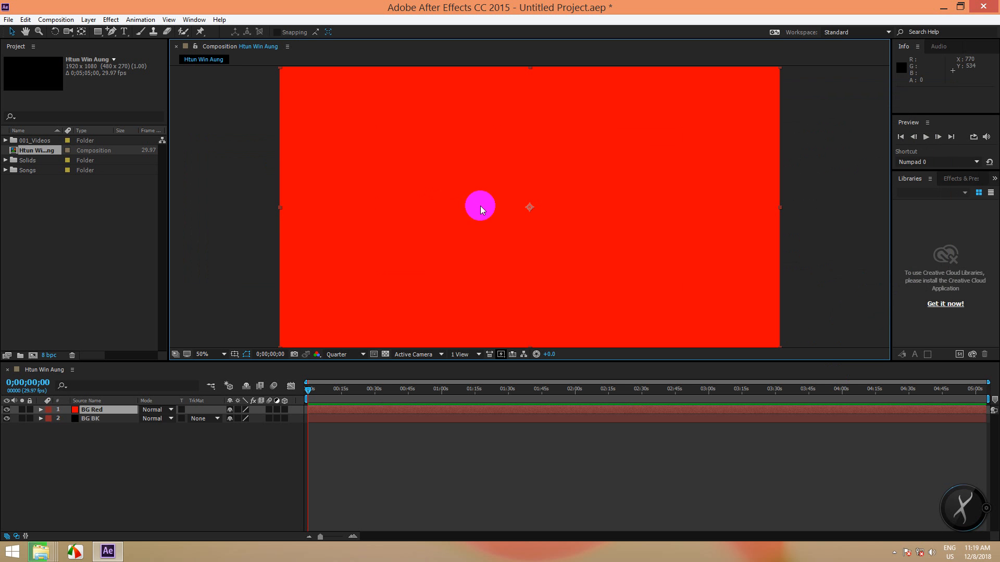
pyautogui.click(6, 411)
pyautogui.click(6, 410)
pyautogui.click(7, 410)
pyautogui.click(7, 410)
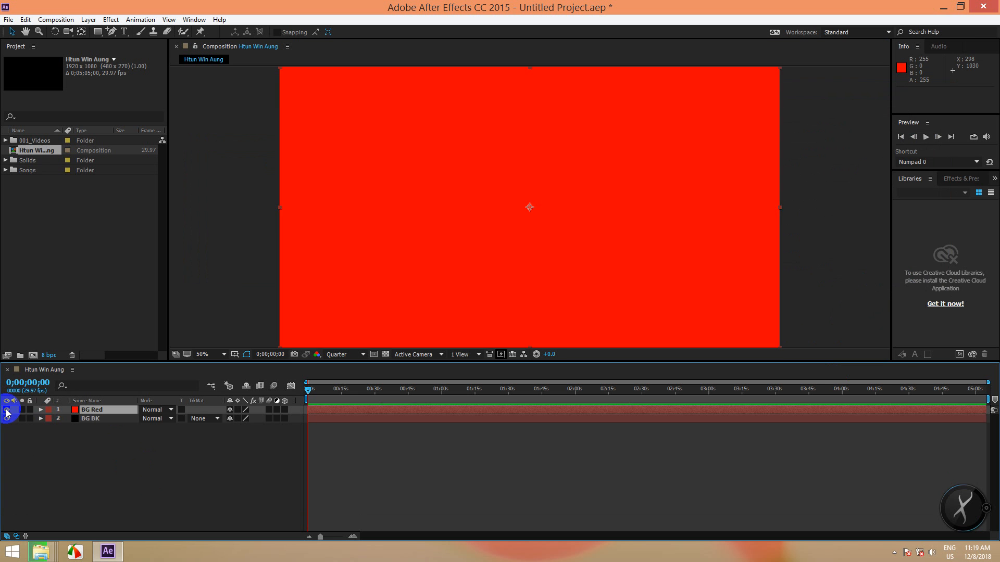
pyautogui.click(7, 411)
pyautogui.moveTo(113, 442); pyautogui.dragTo(114, 416)
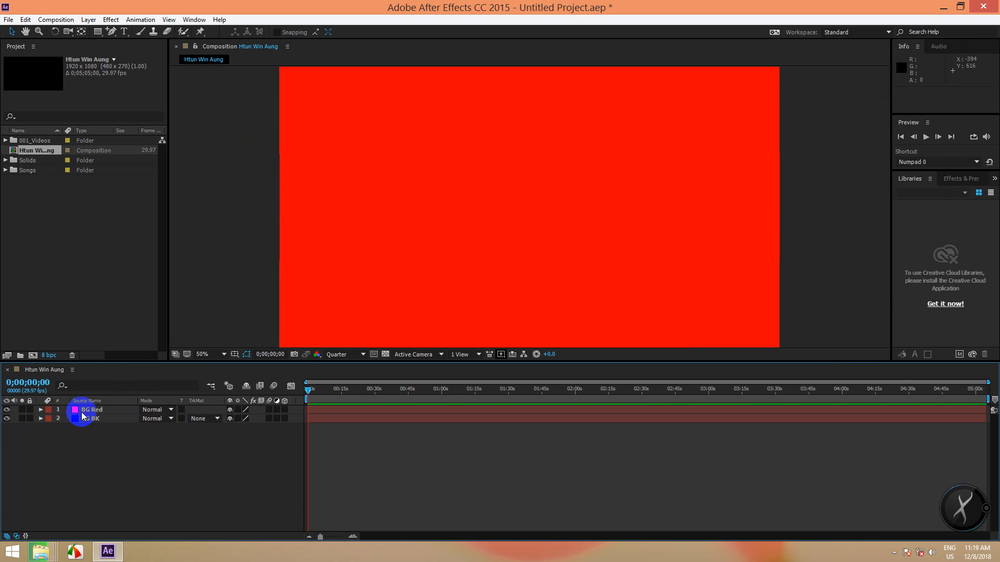
# - Select BG Red, bring up the shape tool options and zoom the view to 25%
pyautogui.click(86, 410)
pyautogui.moveTo(97, 31); pyautogui.dragTo(167, 31)
pyautogui.press(',')
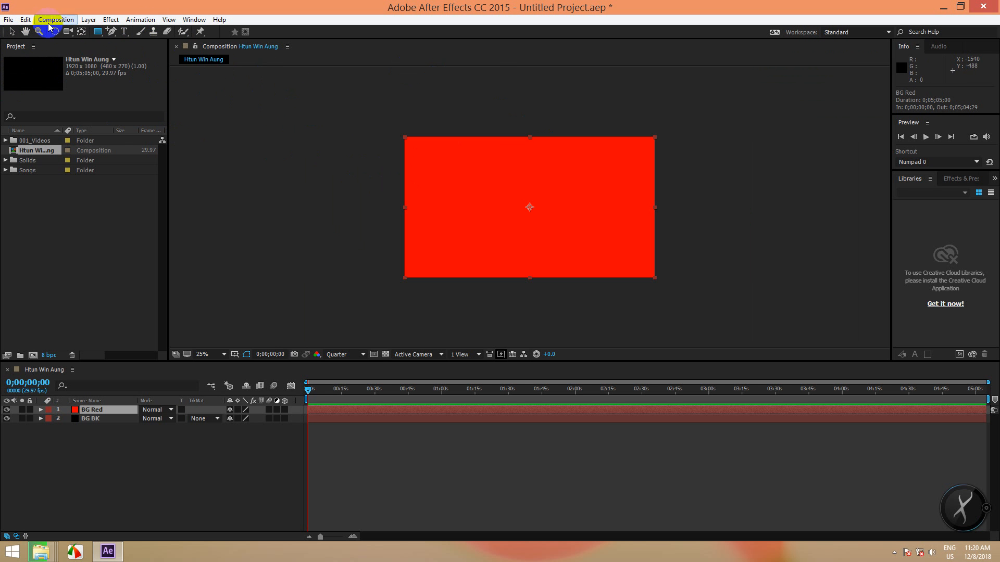
# - Draw a rectangle mask over the top of BG Red and feather it about 242 px
pyautogui.moveTo(98, 32)
pyautogui.mouseDown()
pyautogui.moveTo(132, 33)
pyautogui.moveTo(100, 31)
pyautogui.mouseUp()
pyautogui.moveTo(281, 104); pyautogui.dragTo(741, 211)
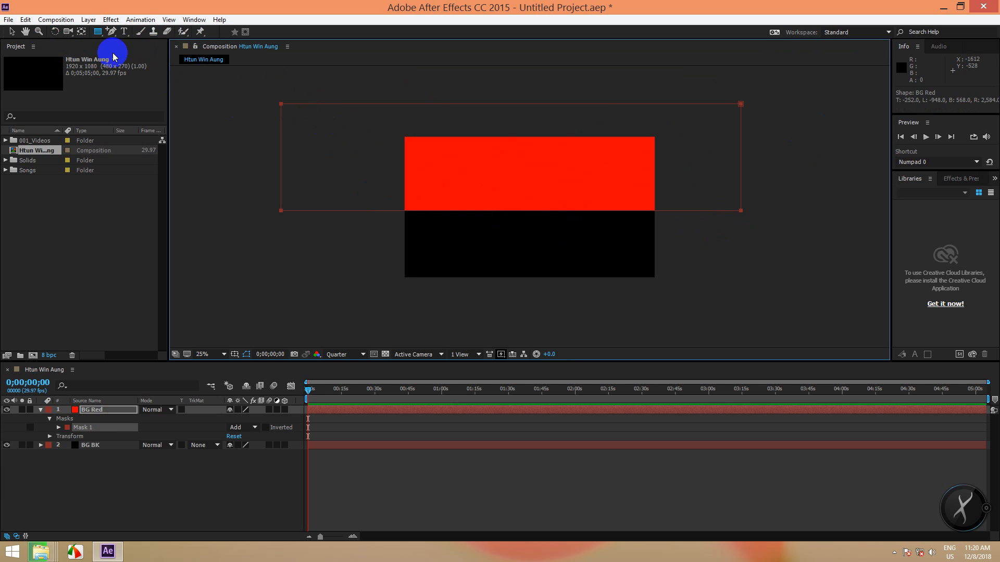
pyautogui.click(59, 427)
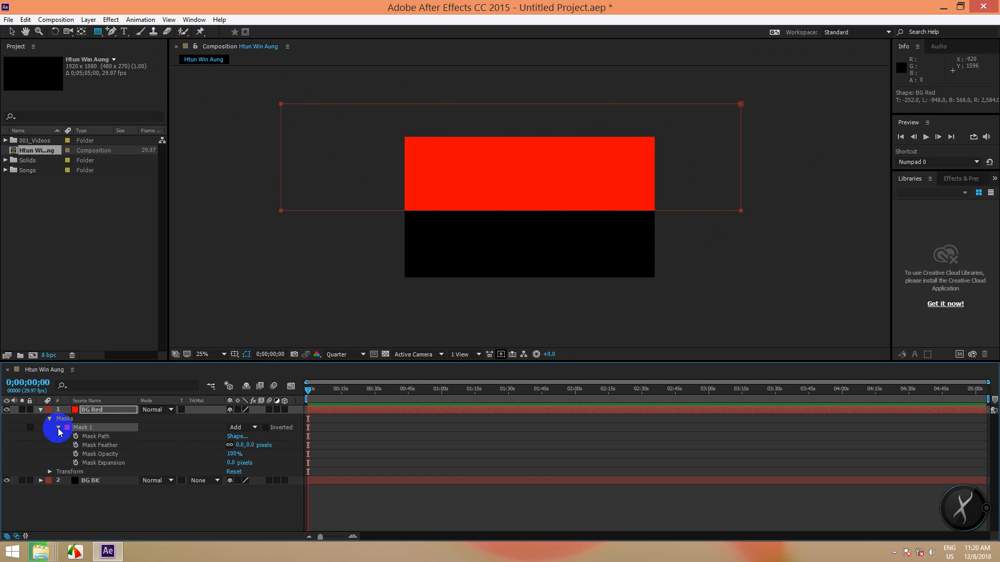
pyautogui.click(107, 446)
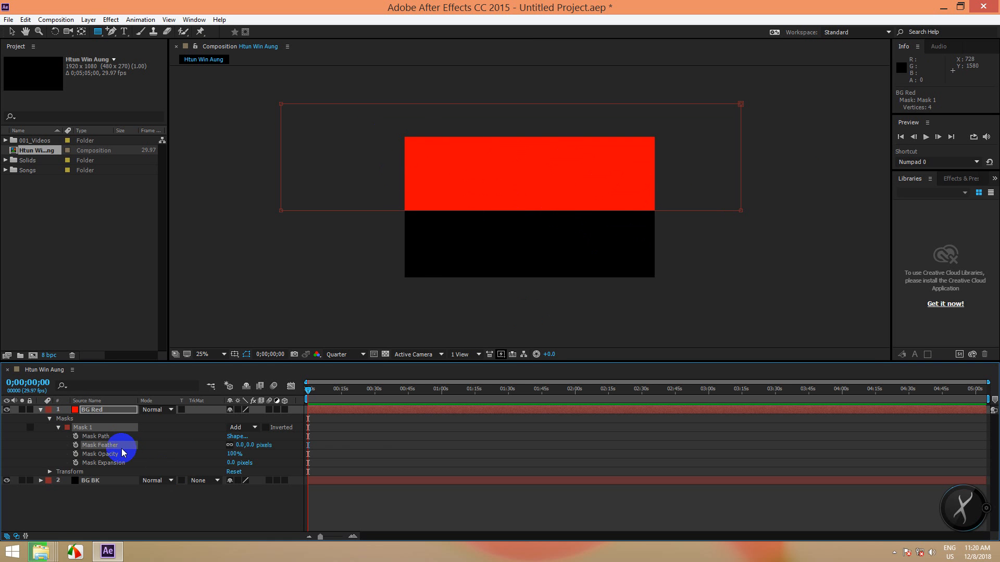
pyautogui.moveTo(248, 447); pyautogui.dragTo(366, 446)
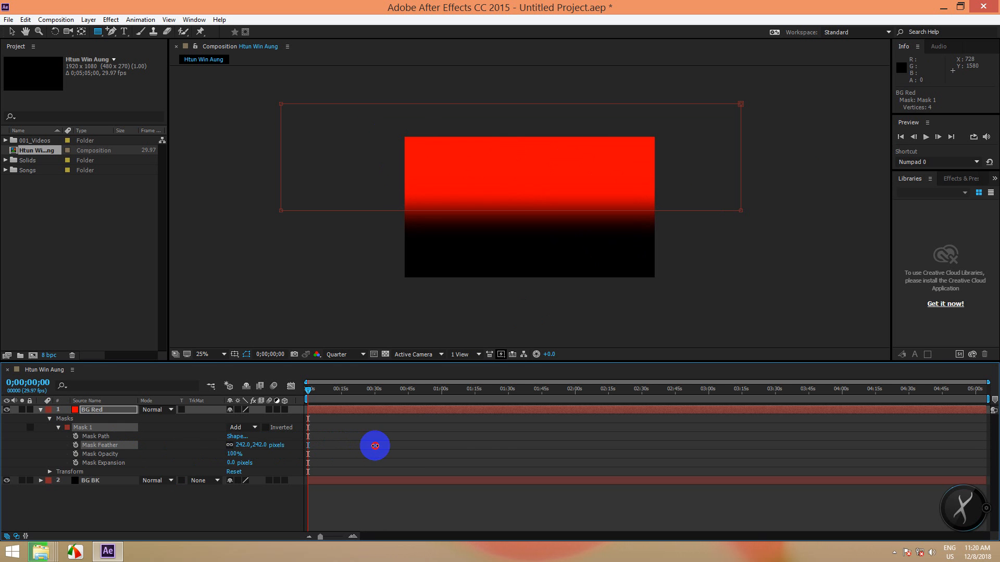
pyautogui.click(40, 409)
pyautogui.click(89, 451)
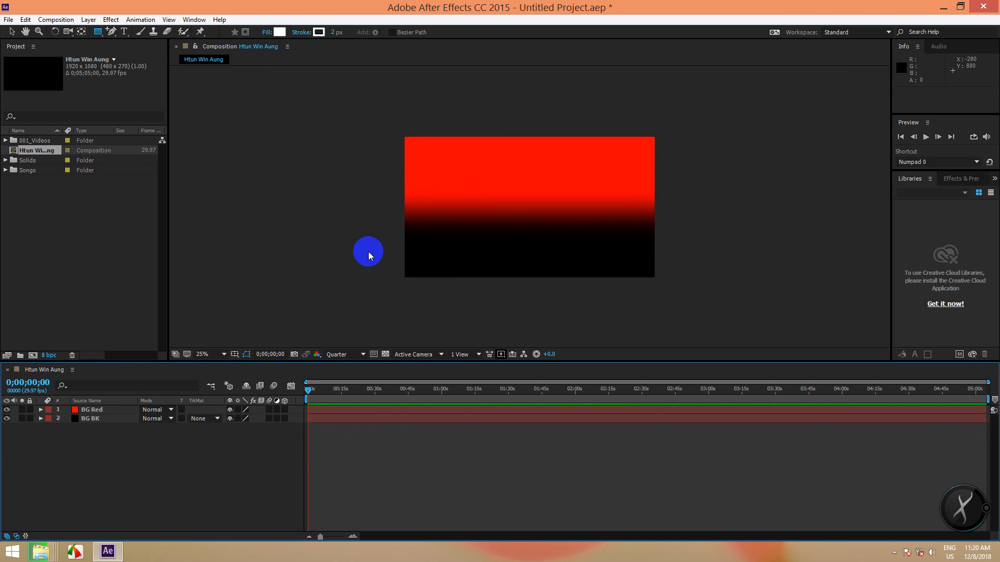
# - Pre-compose BG Red and BG BK into a new composition named 'BG'
pyautogui.moveTo(60, 437); pyautogui.dragTo(98, 412)
pyautogui.click(98, 441)
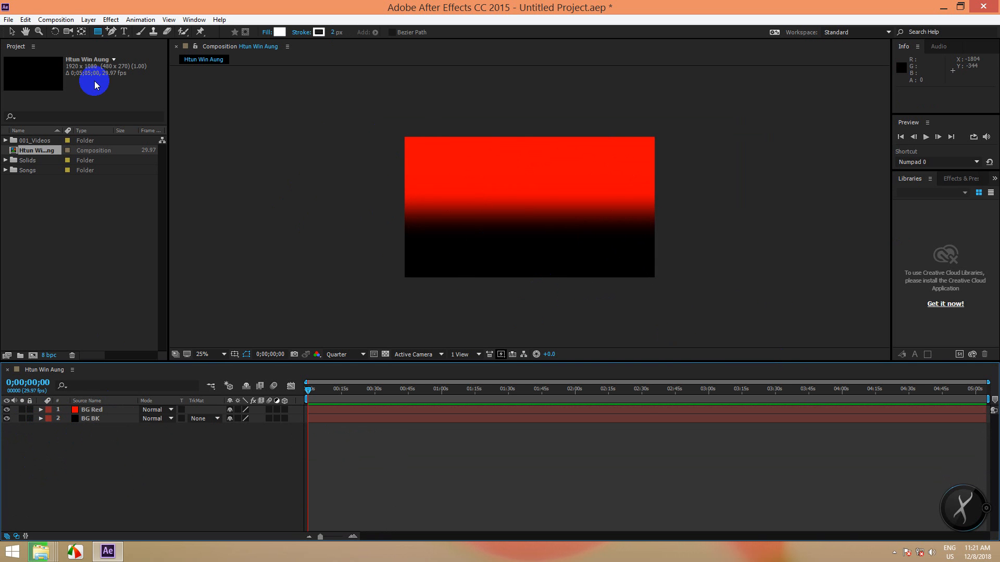
pyautogui.click(87, 20)
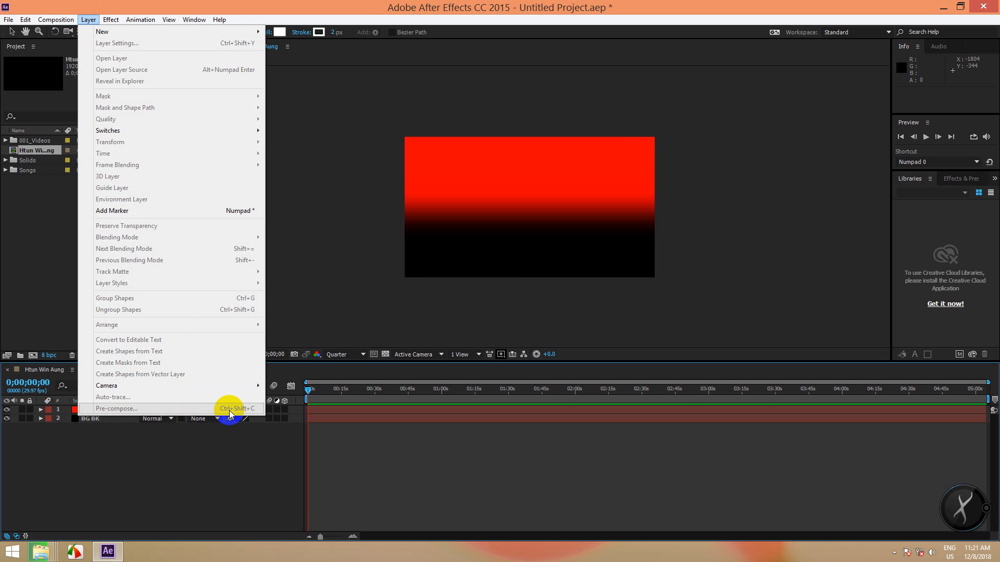
pyautogui.click(100, 431)
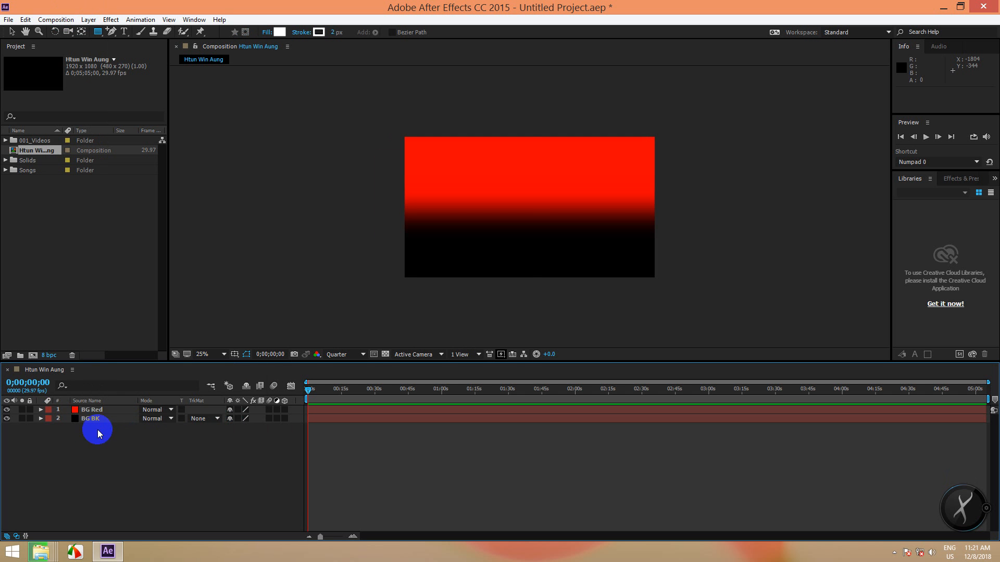
pyautogui.moveTo(78, 437); pyautogui.dragTo(107, 409)
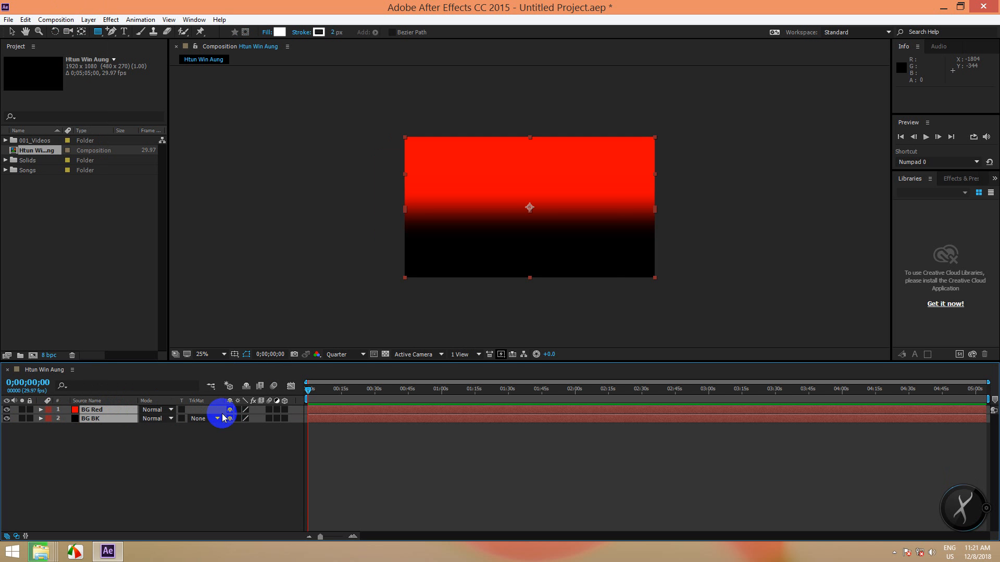
pyautogui.hotkey('ctrl', 'shift', 'c')
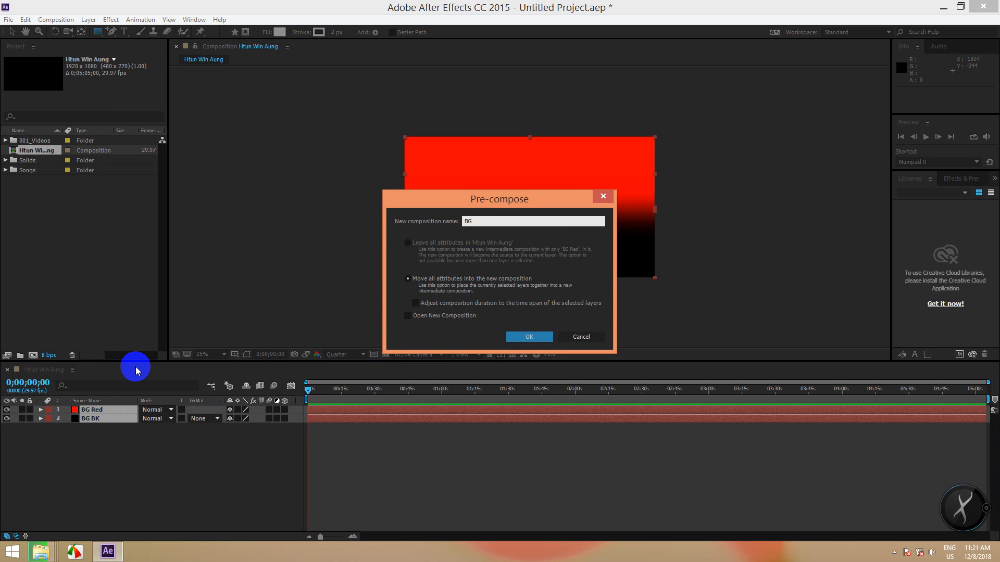
pyautogui.click(528, 336)
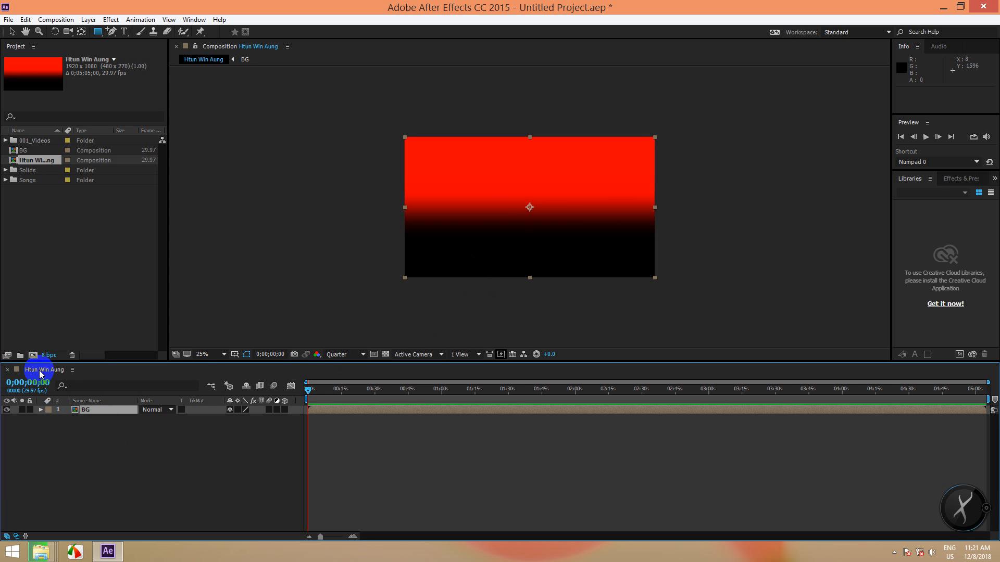
pyautogui.scroll(2, 533, 216)
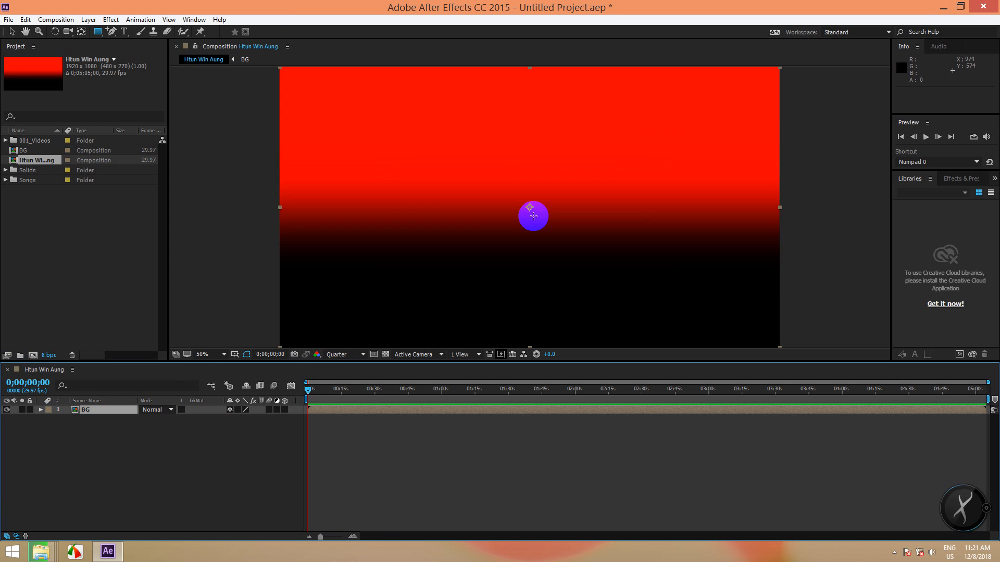
pyautogui.scroll(-2, 534, 216)
pyautogui.click(11, 410)
pyautogui.click(7, 410)
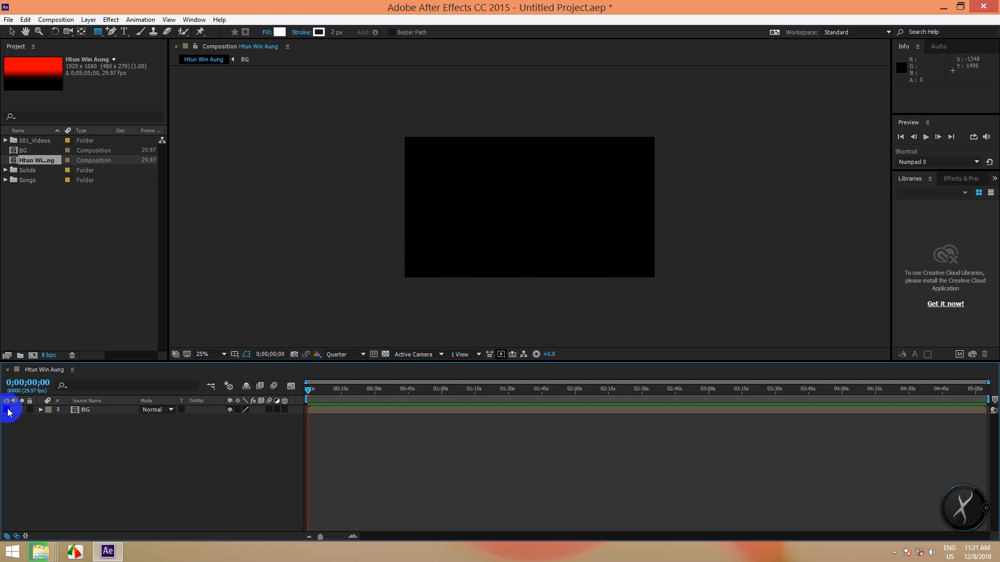
pyautogui.click(7, 410)
pyautogui.click(7, 410)
pyautogui.click(7, 410)
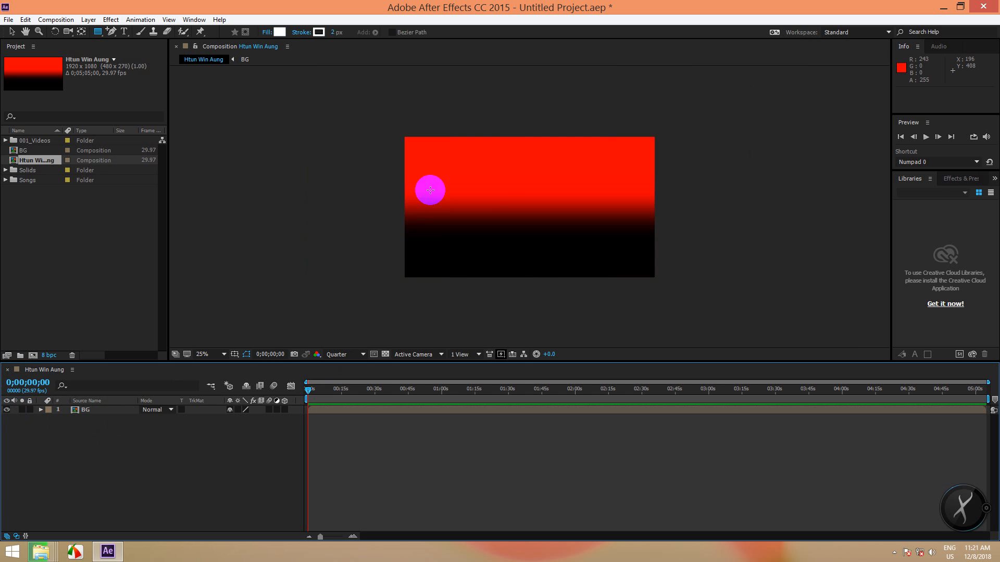
pyautogui.scroll(2, 538, 208)
pyautogui.scroll(-2, 541, 210)
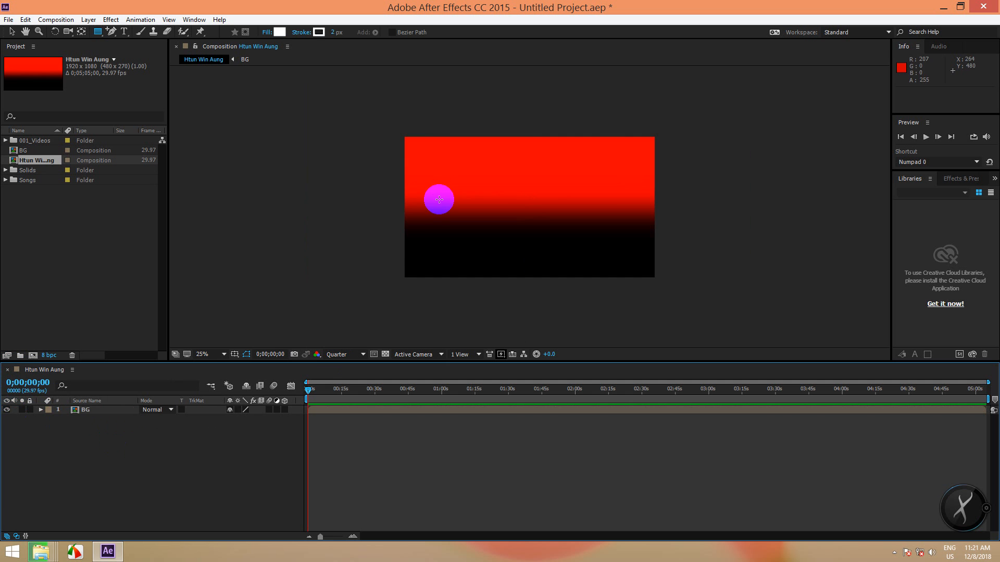
pyautogui.click(12, 32)
pyautogui.moveTo(500, 196); pyautogui.dragTo(768, 174)
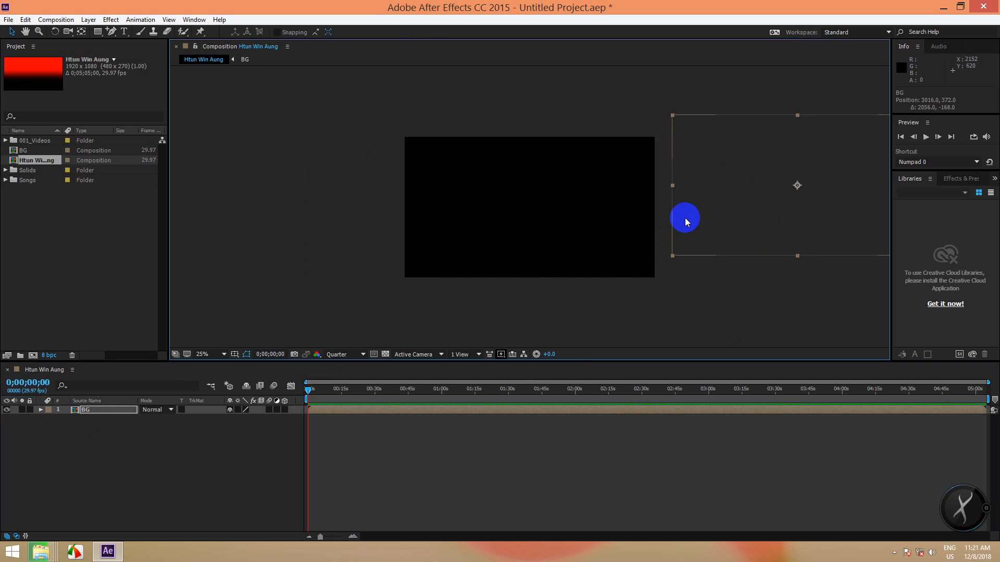
pyautogui.hotkey('ctrl', 'z')
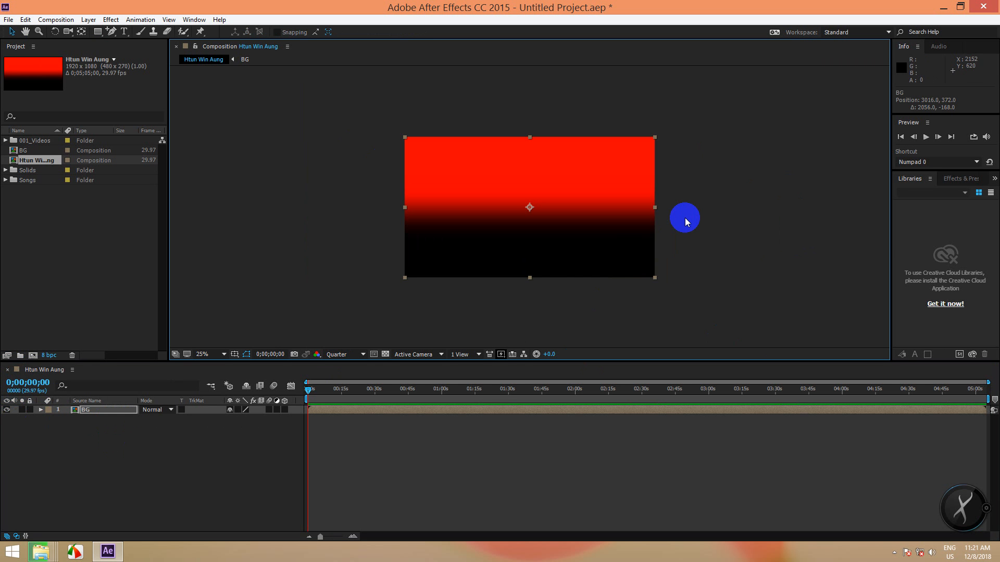
# - Lock the BG precomp layer and confirm clicks on the gradient background no longer select it
pyautogui.click(29, 409)
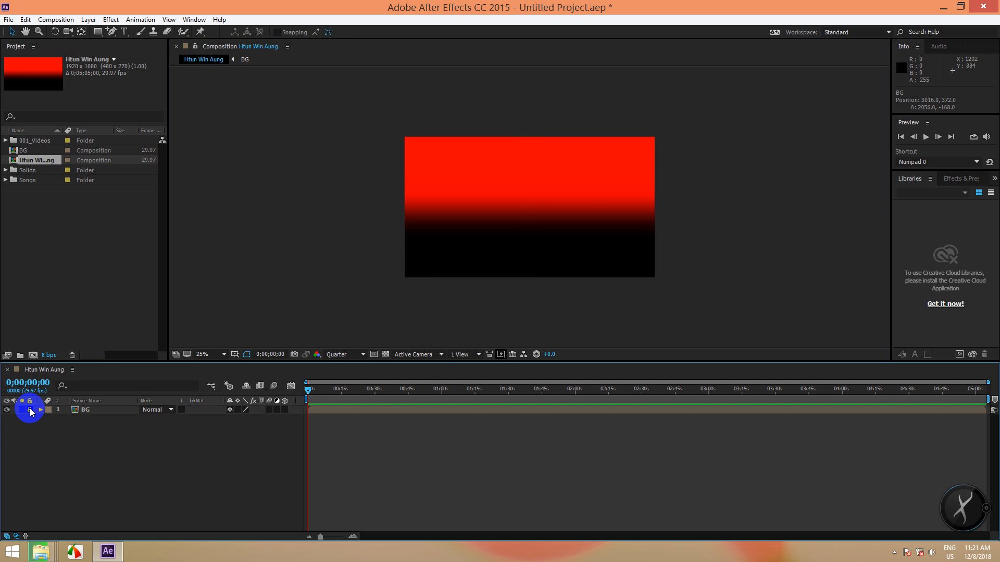
pyautogui.click(107, 410)
pyautogui.click(482, 220)
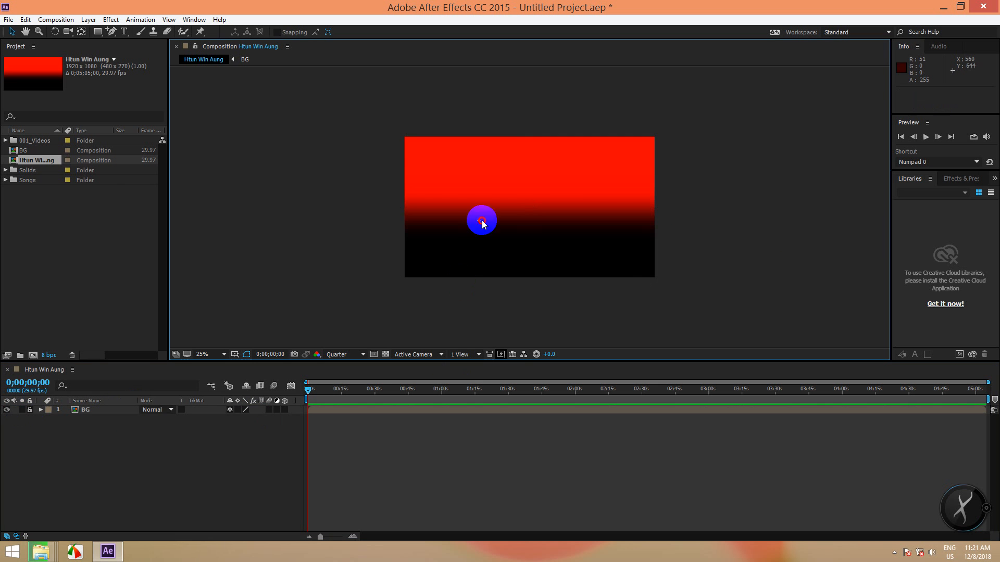
pyautogui.click(531, 198)
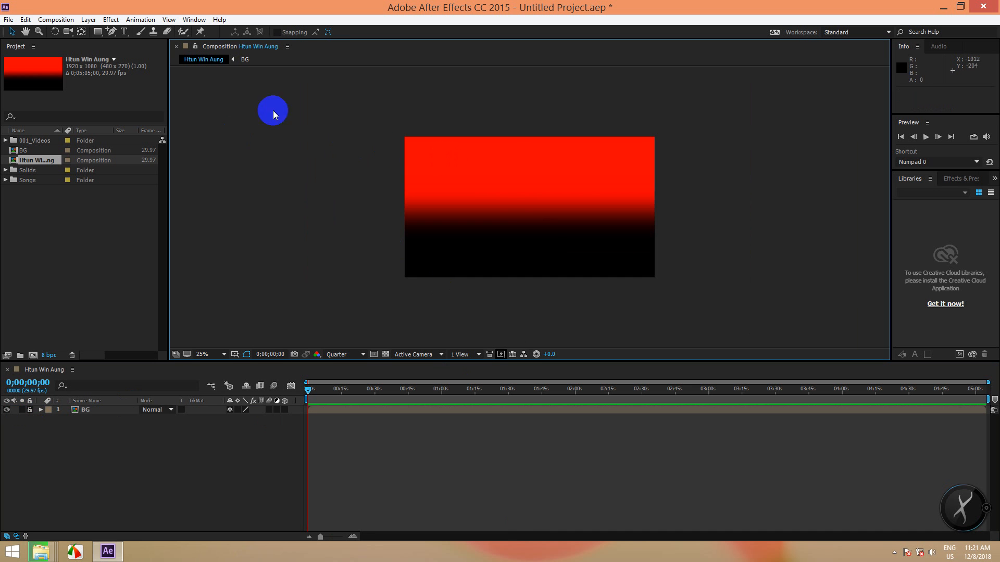
pyautogui.click(571, 193)
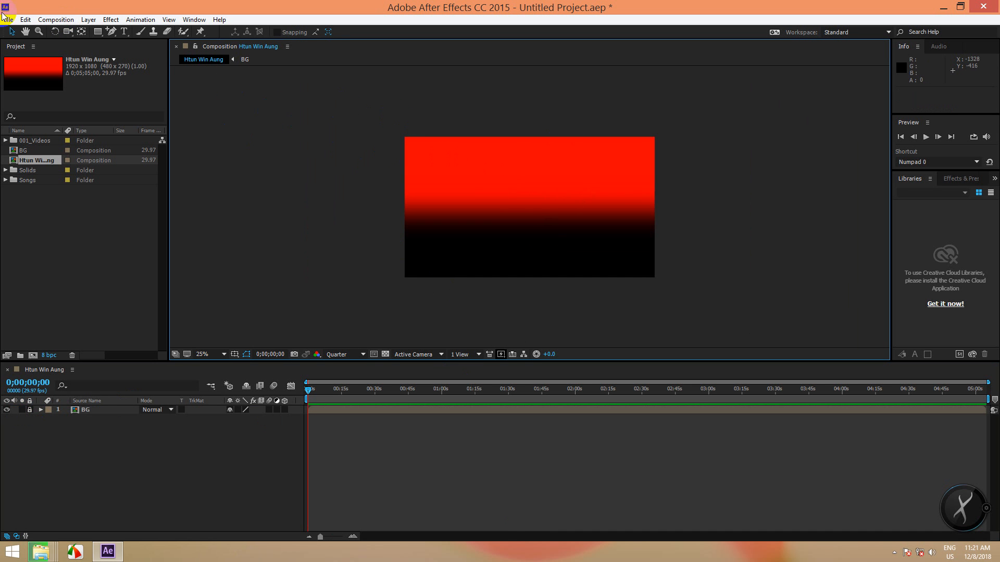